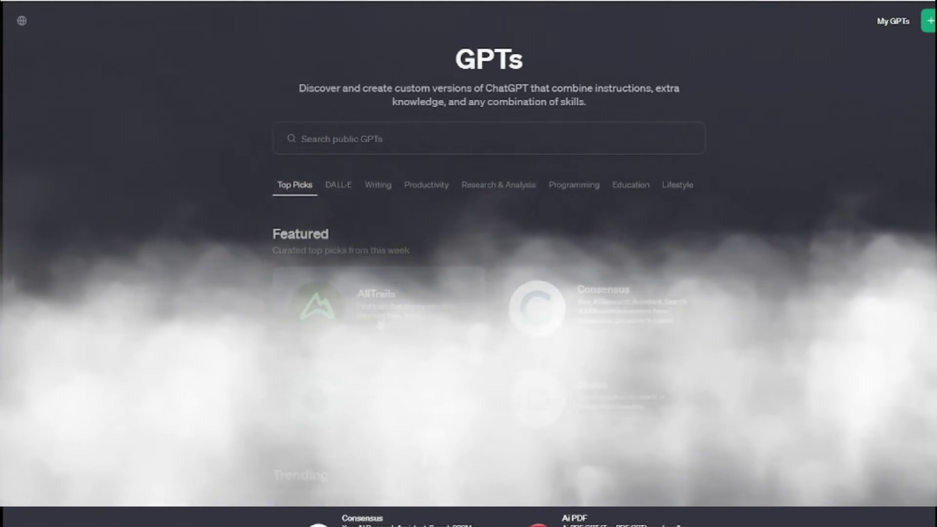
Scroll the GPT store, search for 'Innovations Insider', then dismiss the results
scroll(216, 207, down, 3)
scroll(335, 298, up, 3)
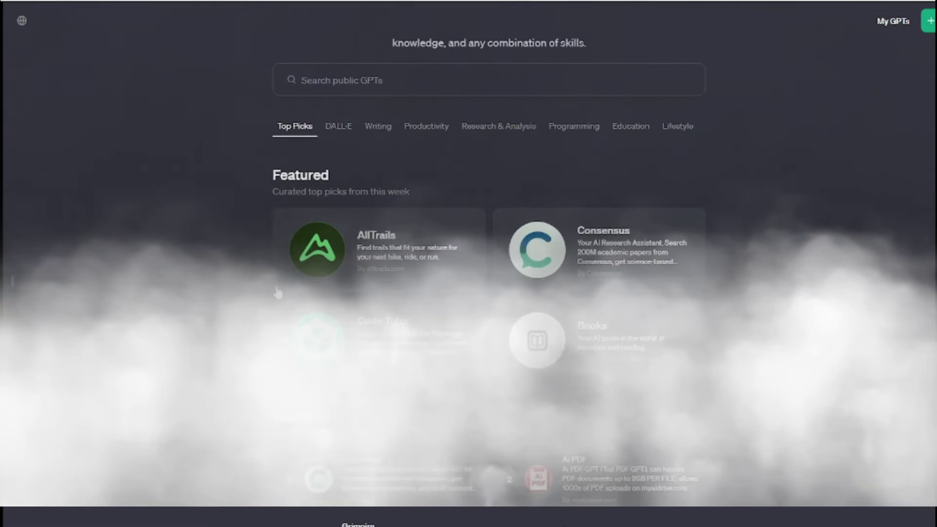
scroll(336, 298, down, 3)
scroll(336, 298, down, 5)
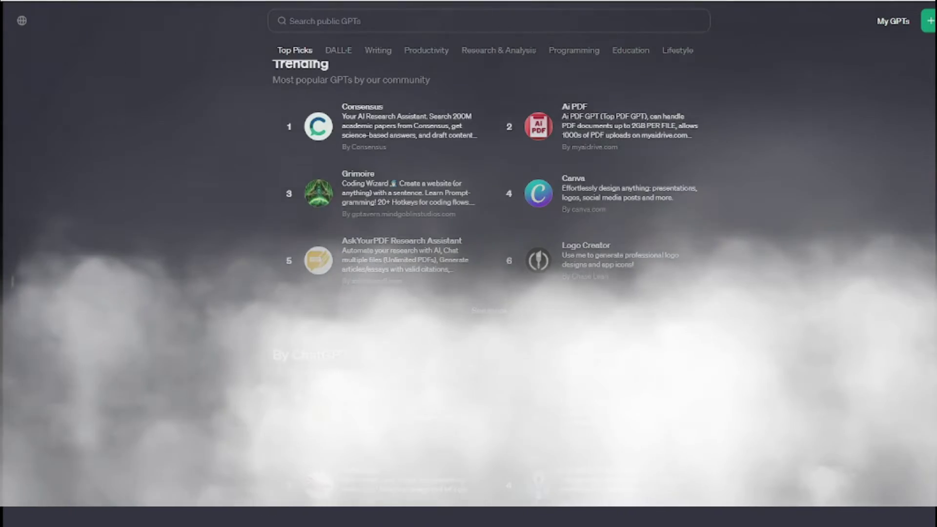
scroll(324, 364, down, 10)
scroll(323, 364, up, 15)
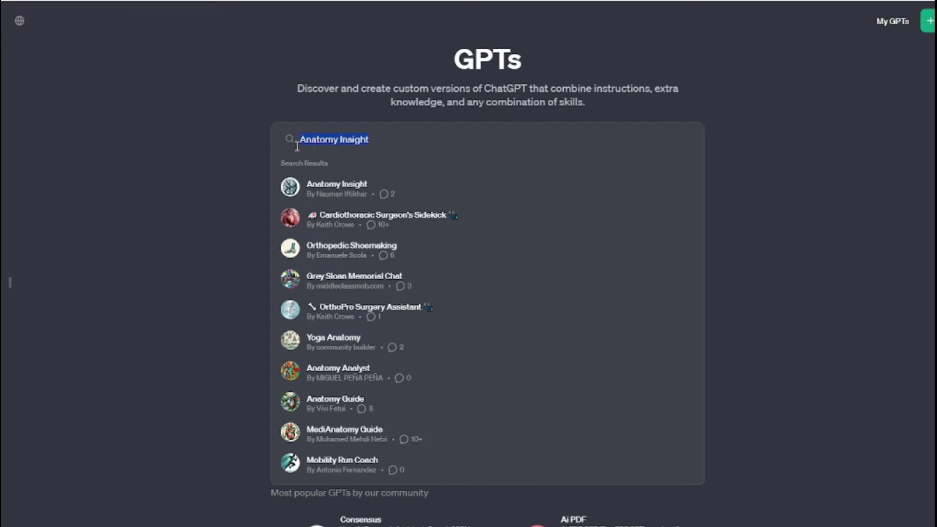
text(Innovations Insider)
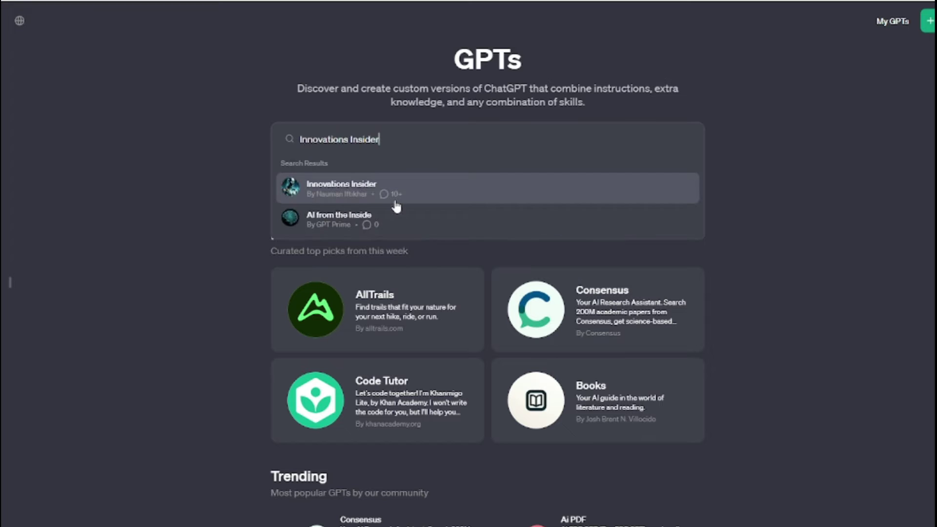
click(307, 110)
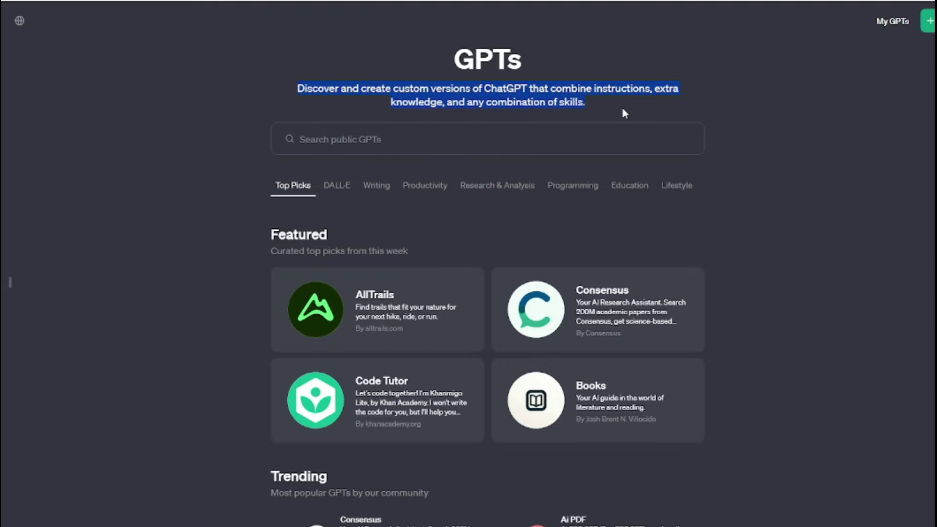
Highlight the Featured heading, TOPLINE paragraph and Key Facts bullets, then clear the highlights
click(374, 140)
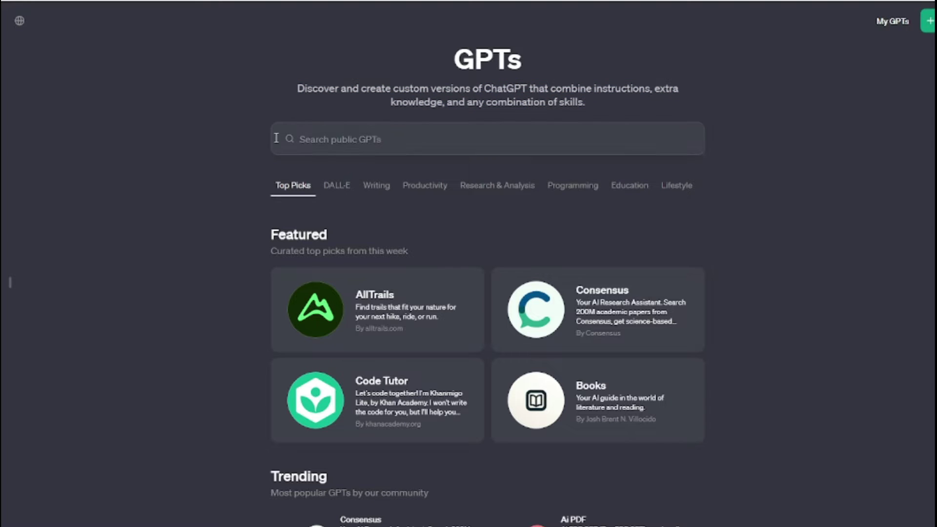
drag(238, 153, 470, 250)
click(470, 250)
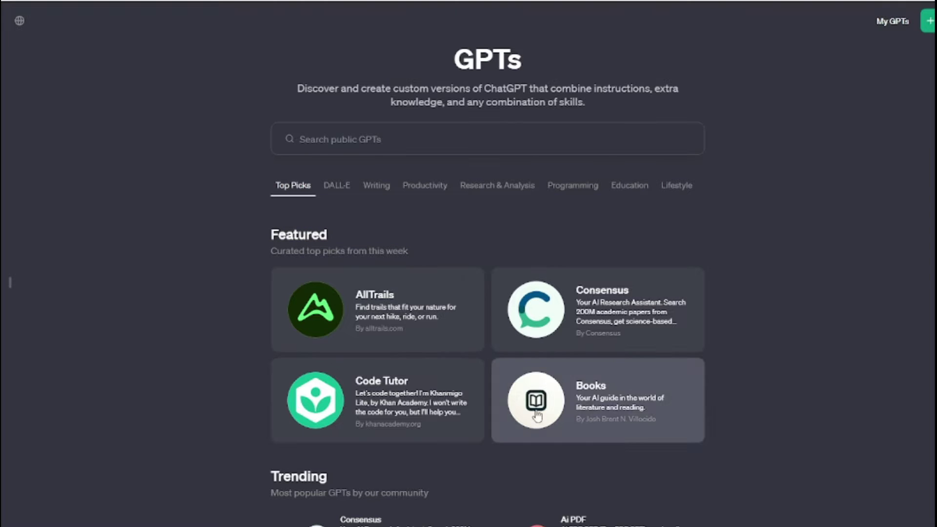
scroll(415, 251, down, 5)
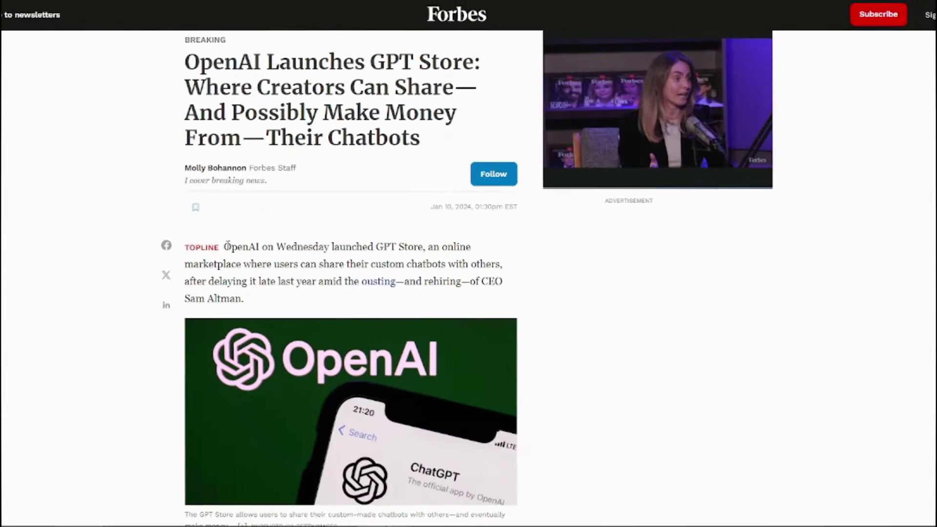
drag(225, 246, 288, 304)
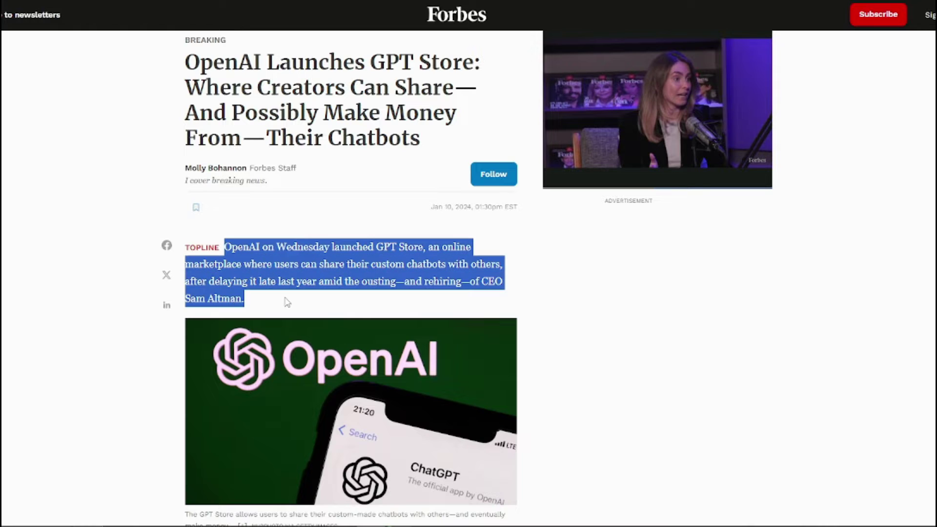
scroll(143, 307, down, 6)
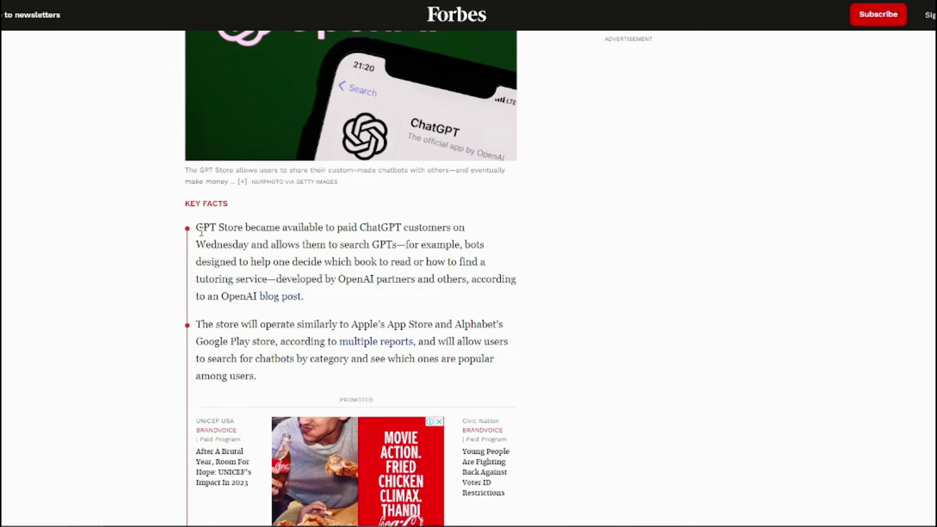
drag(197, 229, 447, 386)
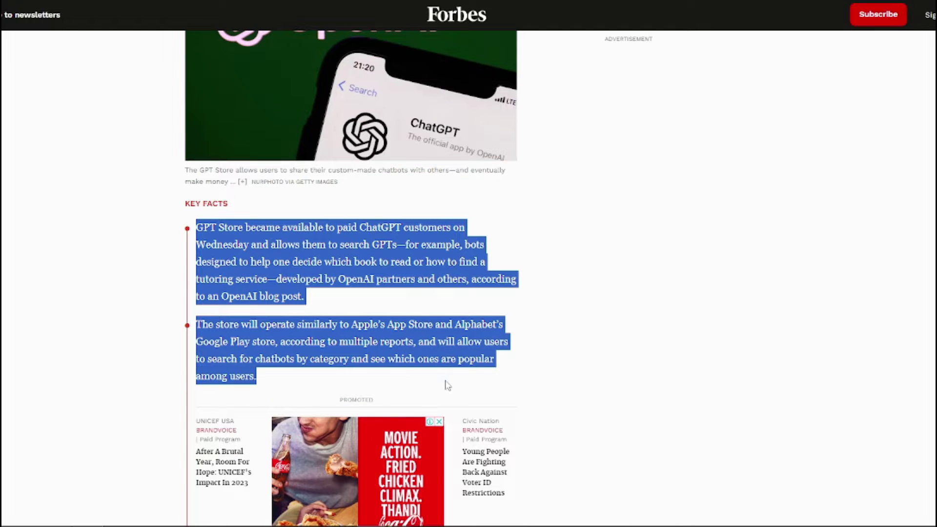
click(484, 364)
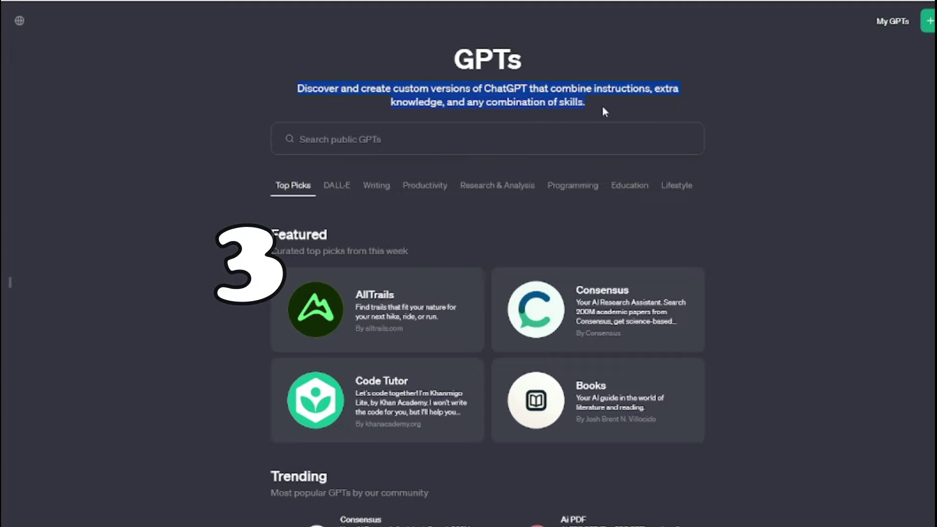
click(481, 107)
Close the recently used GPTs list and show Trending GPTs 7 through 12
click(376, 141)
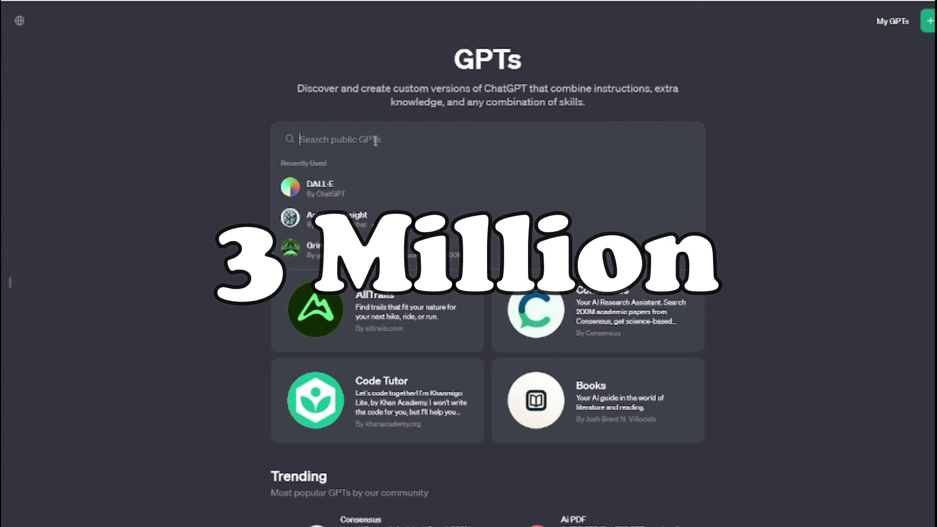
click(238, 148)
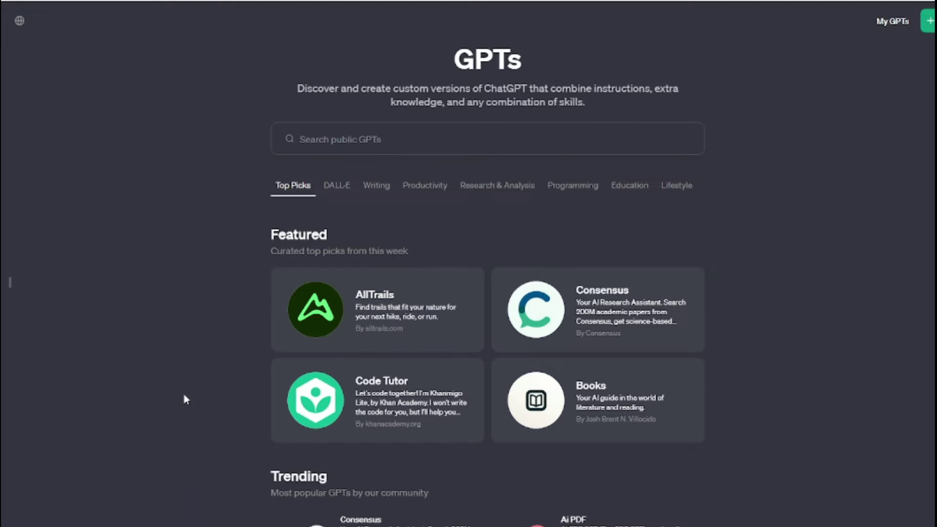
scroll(488, 439, down, 5)
click(496, 494)
scroll(456, 442, down, 2)
scroll(456, 442, up, 2)
scroll(341, 342, down, 8)
scroll(293, 310, down, 3)
Expand By ChatGPT to twelve GPTs and scroll through the Writing category
click(351, 429)
scroll(356, 247, down, 10)
scroll(281, 358, down, 5)
drag(274, 294, 581, 318)
click(291, 299)
scroll(277, 295, down, 20)
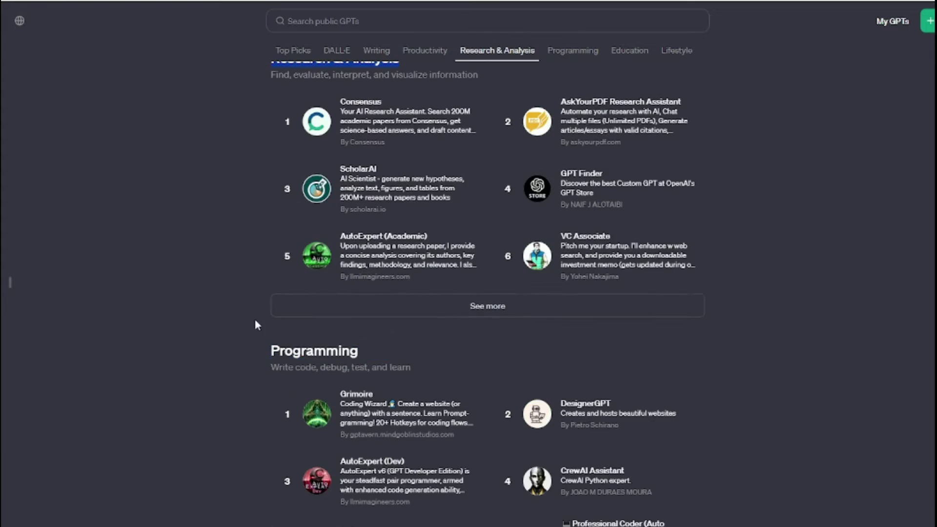
scroll(262, 339, up, 20)
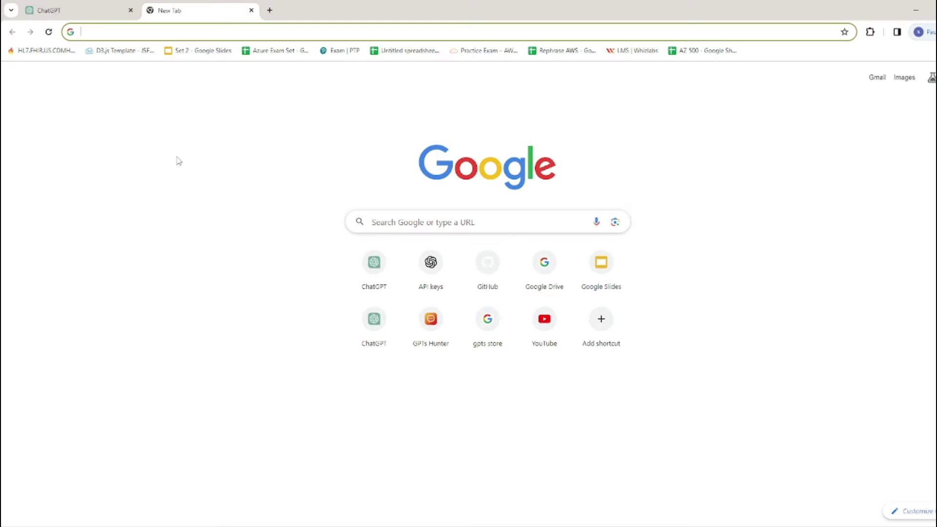
Go to chat.openai.com by entering 'ch' in the address bar and accepting the suggestion
click(208, 31)
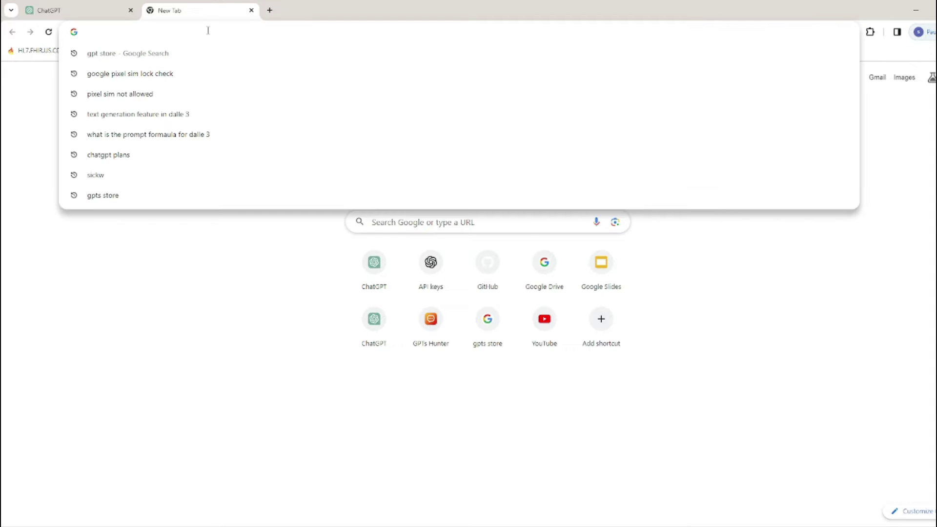
text(chat.openai.com)
key(Return)
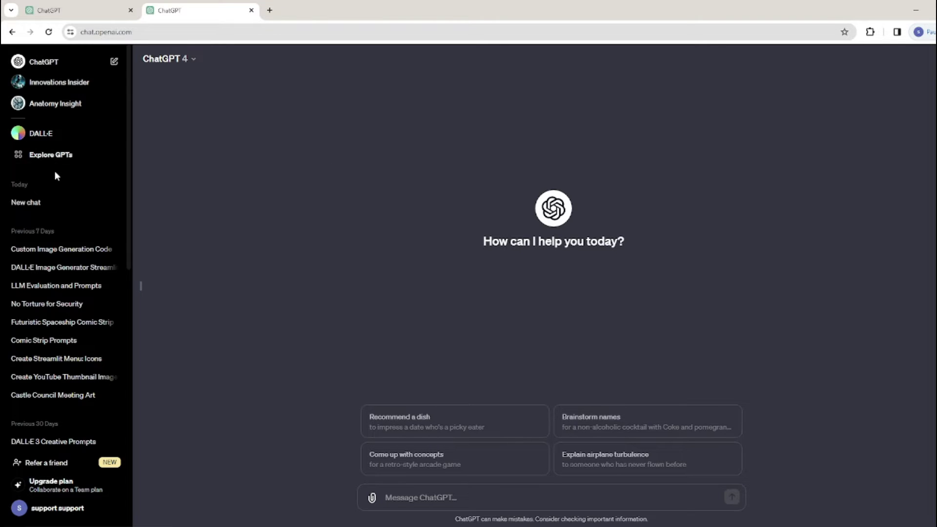
Open Explore GPTs from the ChatGPT sidebar and scroll through the store listings
click(55, 155)
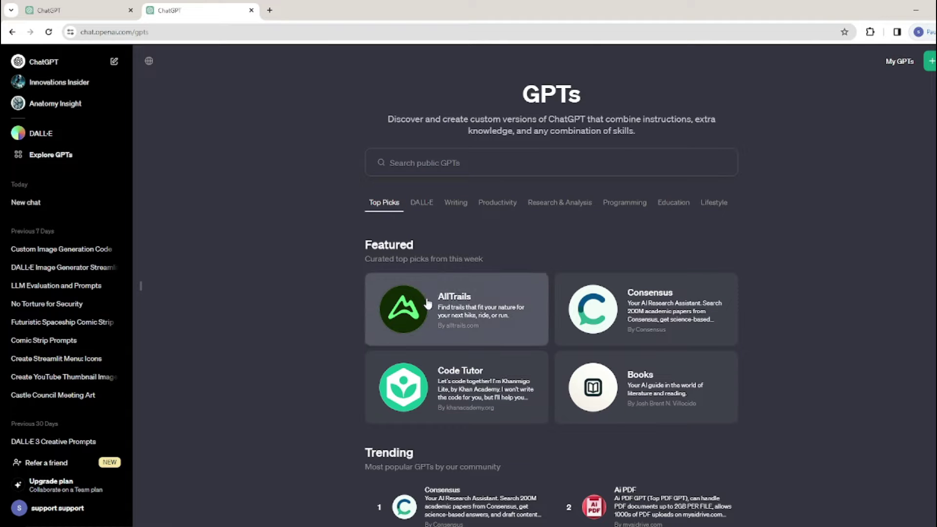
scroll(458, 320, down, 3)
scroll(469, 342, up, 2)
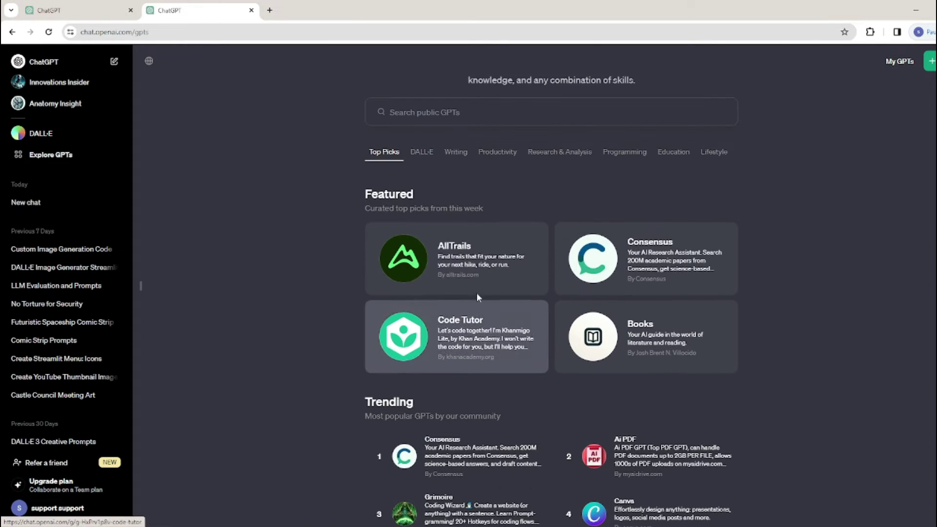
scroll(414, 298, down, 2)
scroll(417, 295, down, 5)
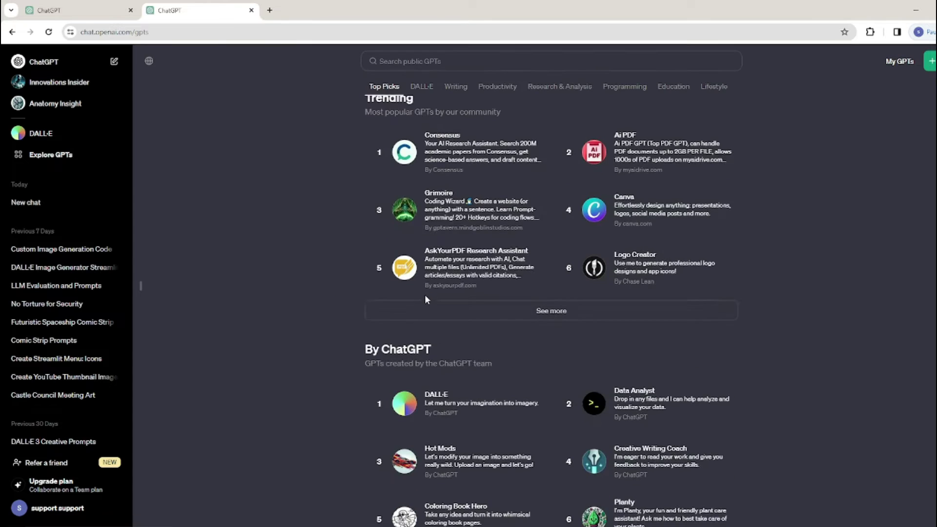
scroll(406, 356, down, 5)
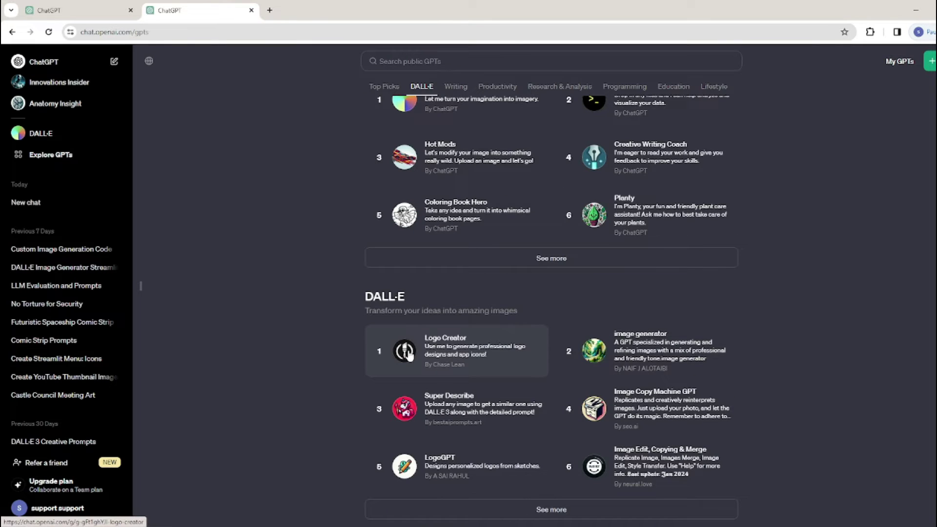
scroll(409, 355, up, 10)
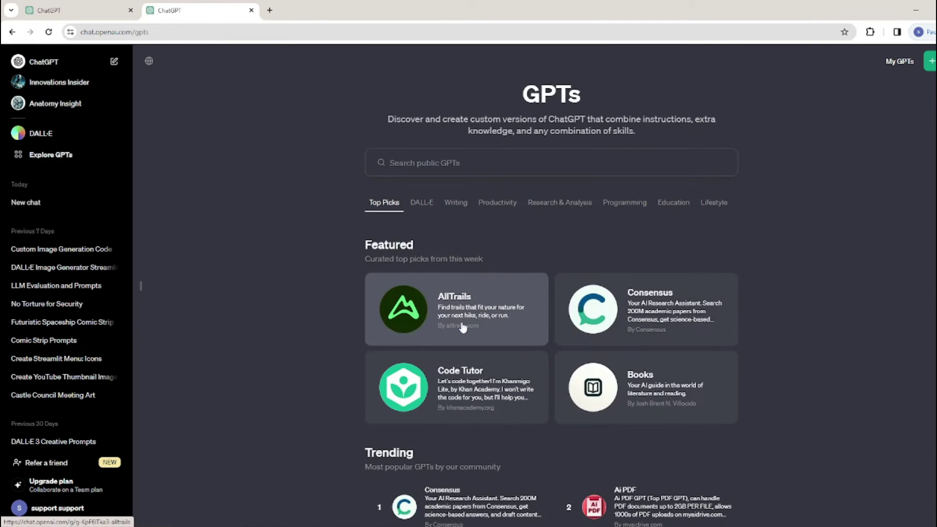
scroll(308, 256, down, 3)
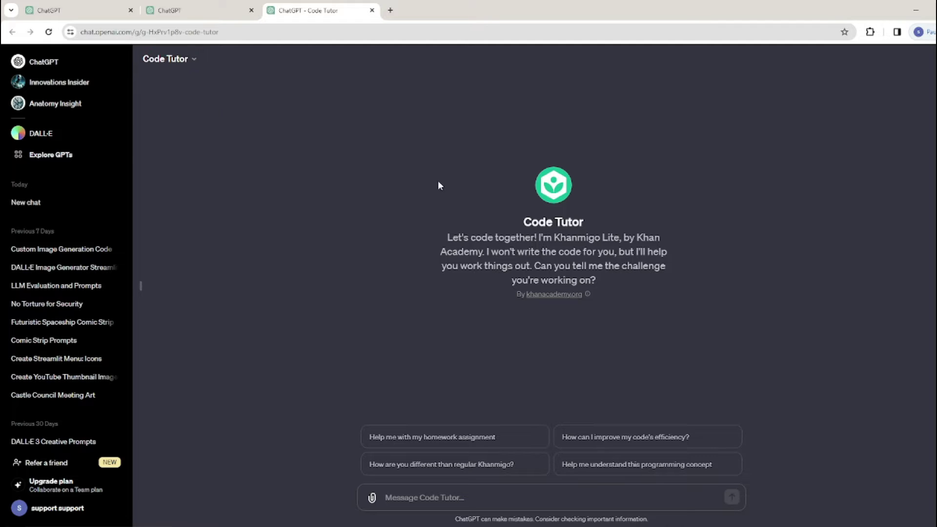
Return to the GPT store tab and close the Consensus GPT tab
click(203, 8)
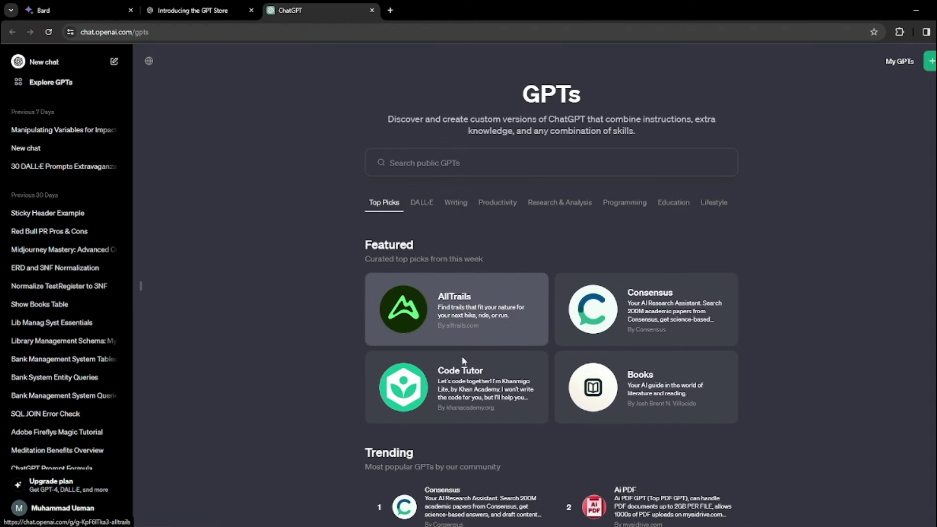
scroll(399, 333, down, 5)
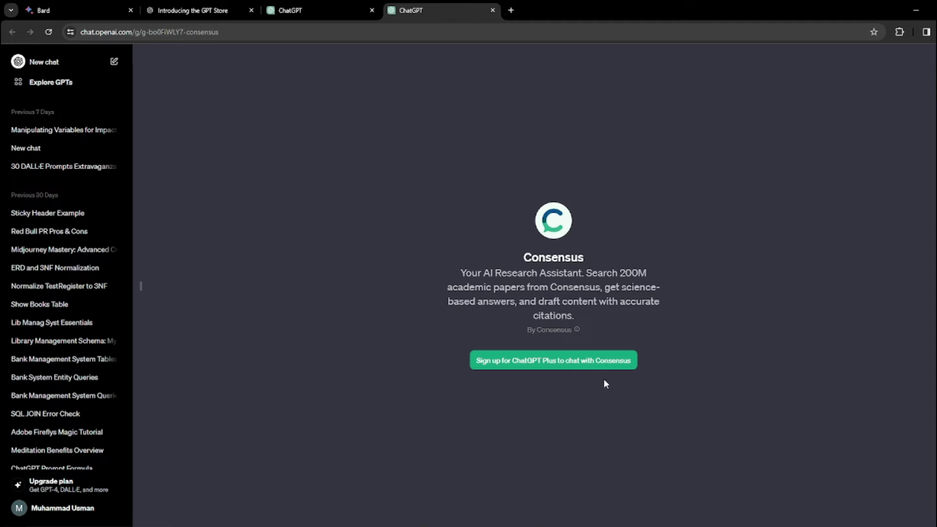
click(493, 10)
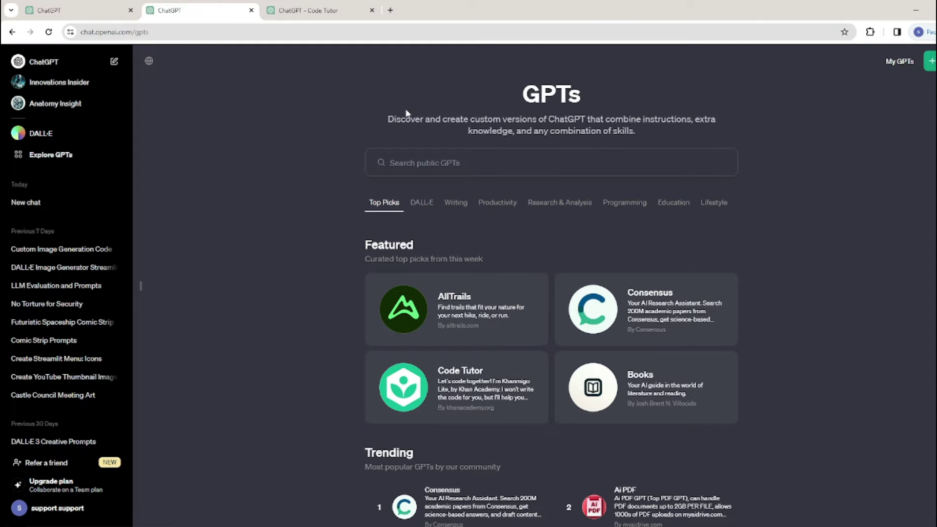
Highlight the page subtitle and Featured heading, closing the recent-GPT search suggestions in between
drag(389, 121, 646, 139)
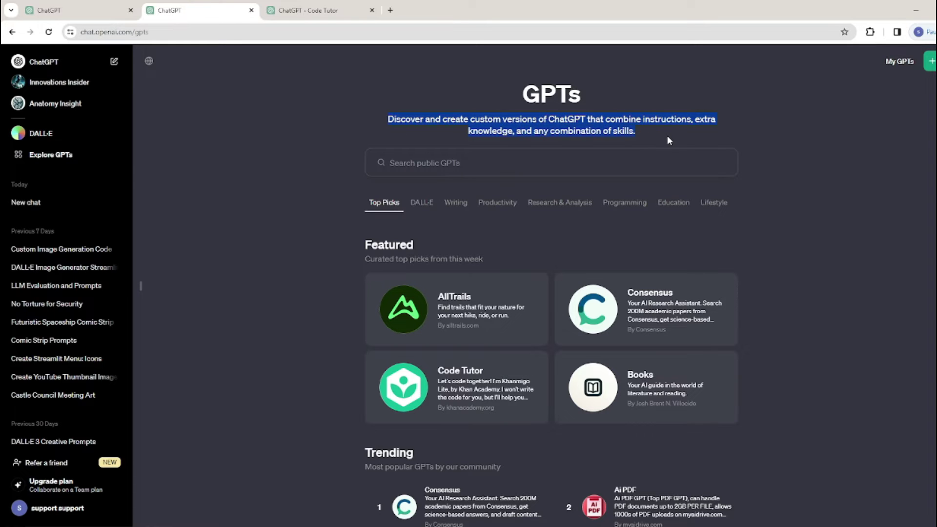
click(477, 137)
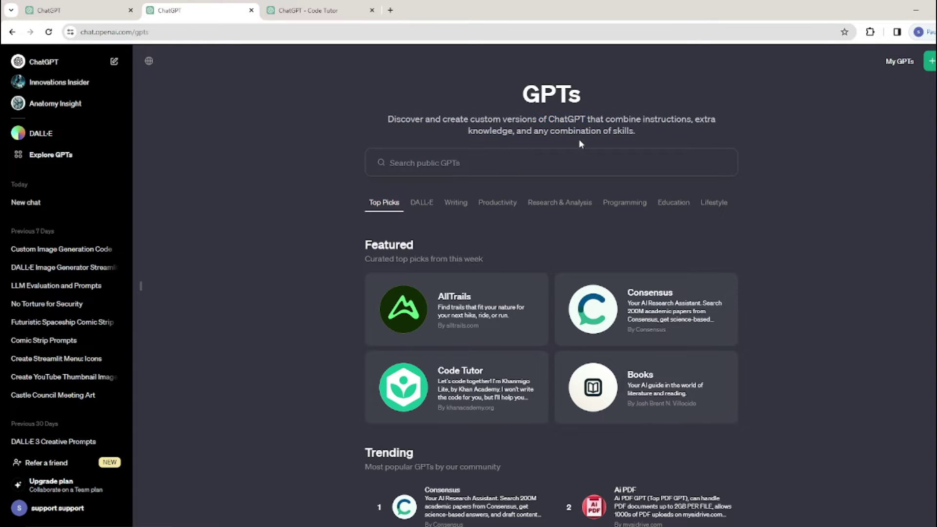
click(416, 163)
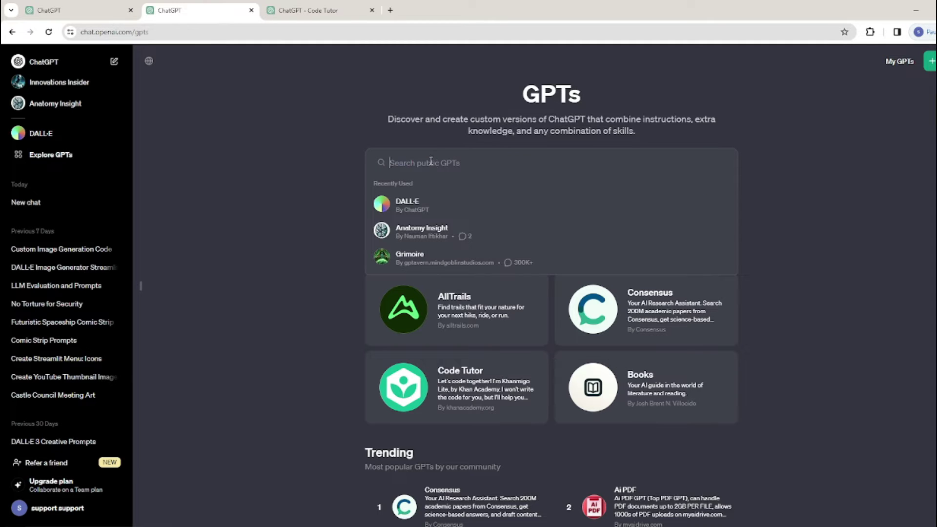
click(337, 171)
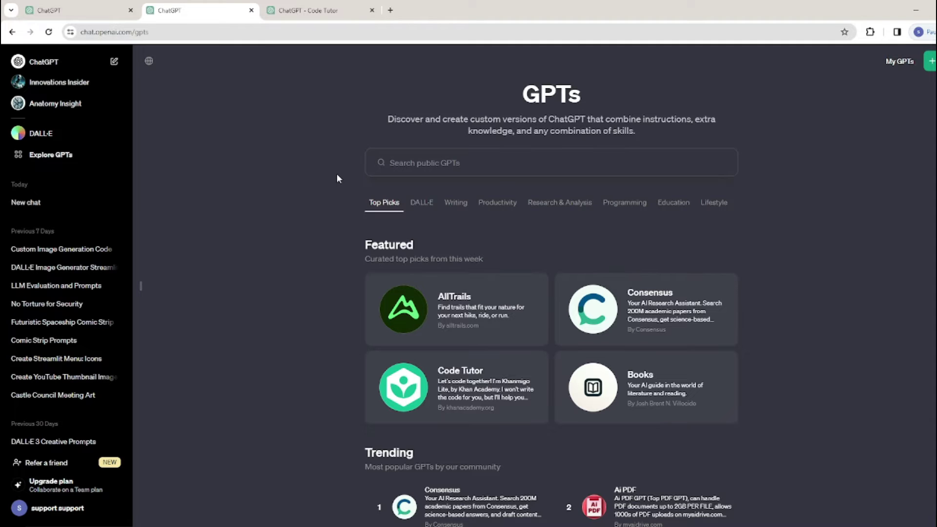
drag(531, 246, 536, 258)
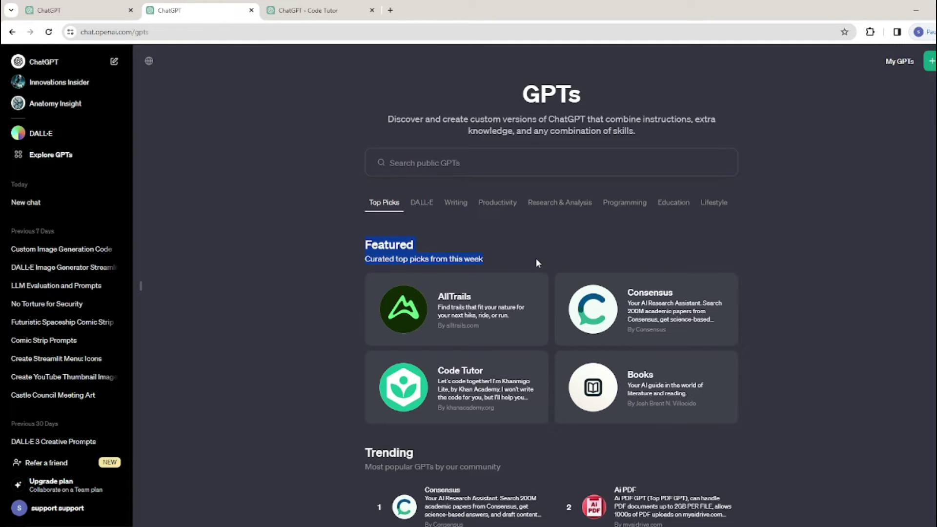
click(512, 254)
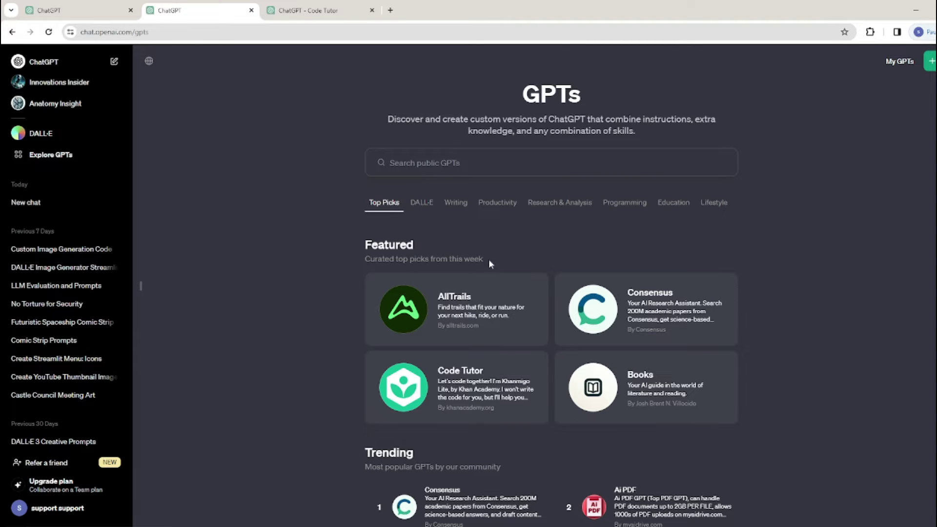
Load more Trending GPTs and scroll down the list
scroll(317, 300, down, 4)
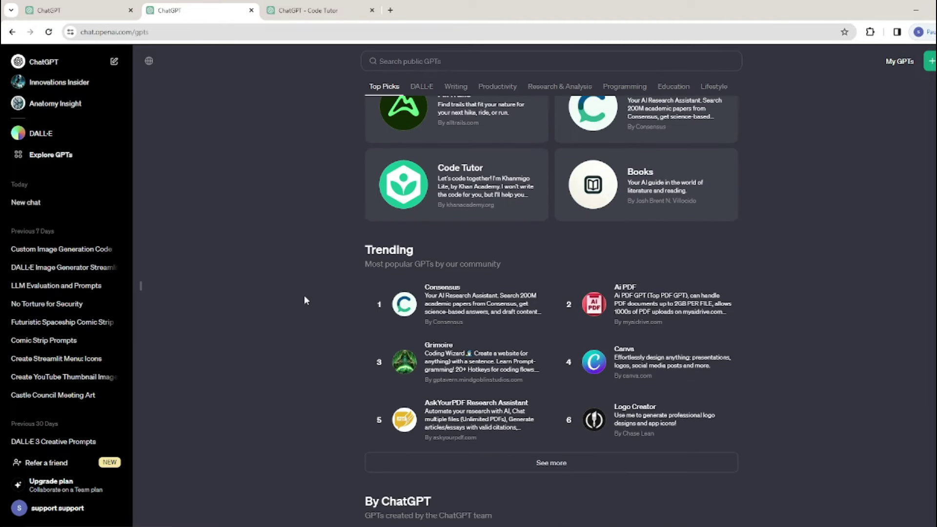
click(493, 463)
scroll(313, 264, down, 2)
scroll(440, 274, down, 3)
scroll(560, 414, up, 5)
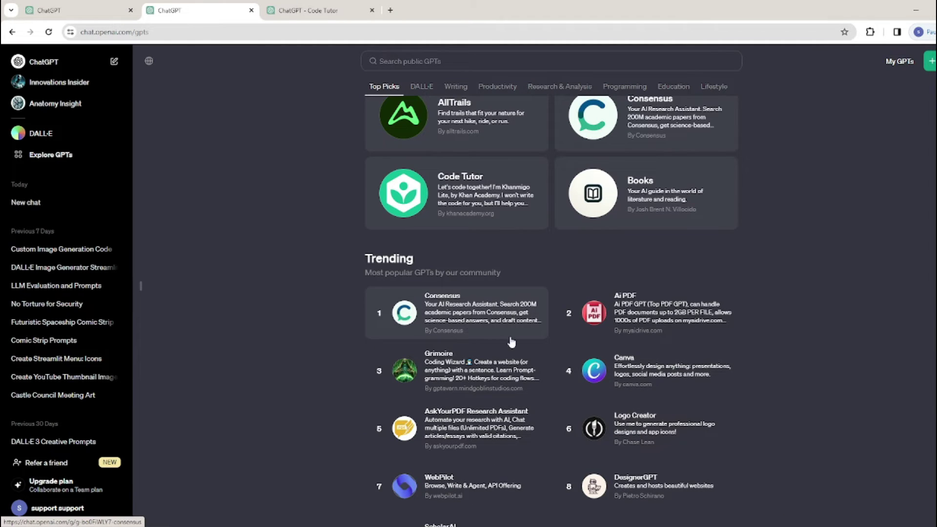
scroll(396, 355, down, 7)
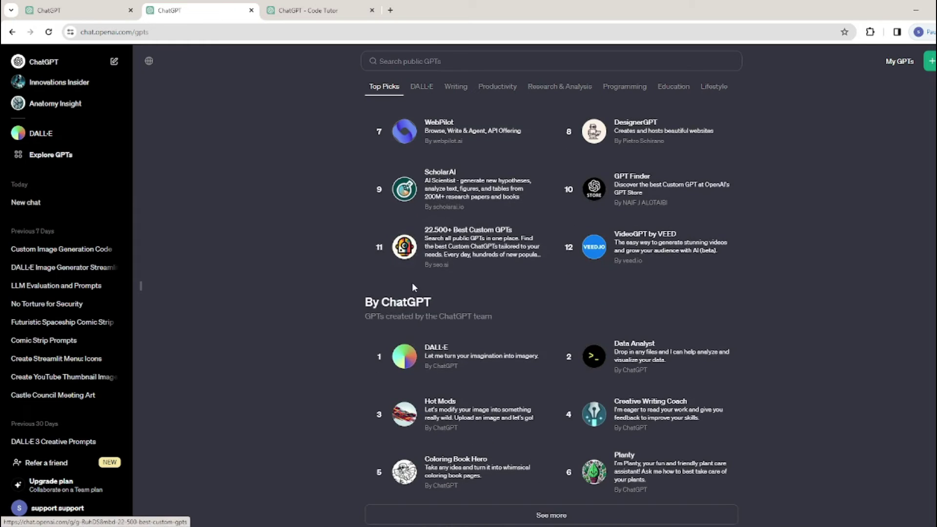
scroll(561, 397, down, 2)
Load more By ChatGPT GPTs and highlight the Writing category heading
click(567, 415)
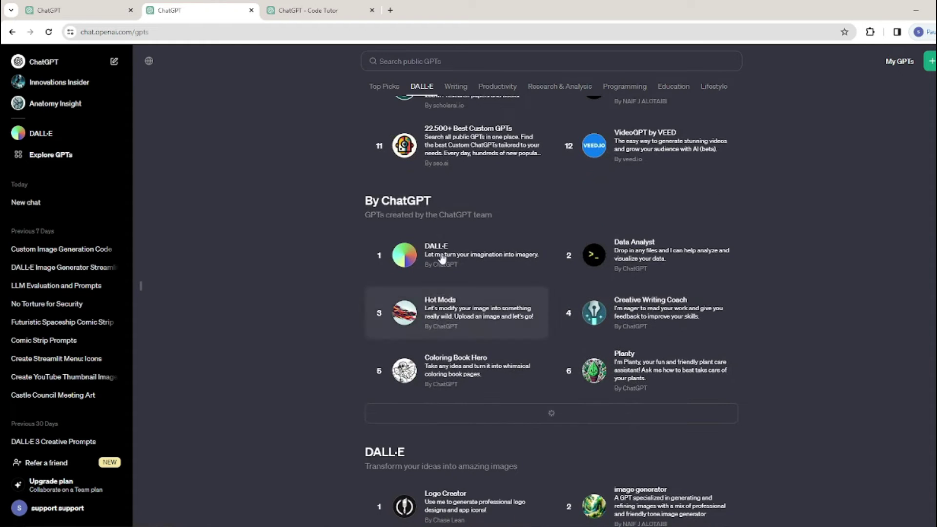
scroll(364, 186, down, 1)
scroll(362, 235, down, 5)
scroll(469, 234, up, 6)
scroll(479, 239, down, 2)
scroll(249, 230, up, 3)
scroll(406, 293, down, 7)
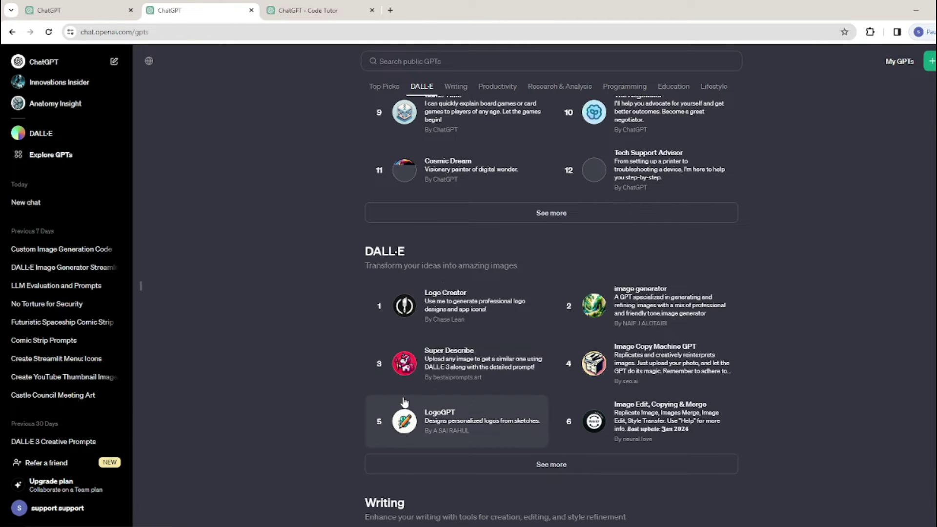
scroll(414, 392, down, 4)
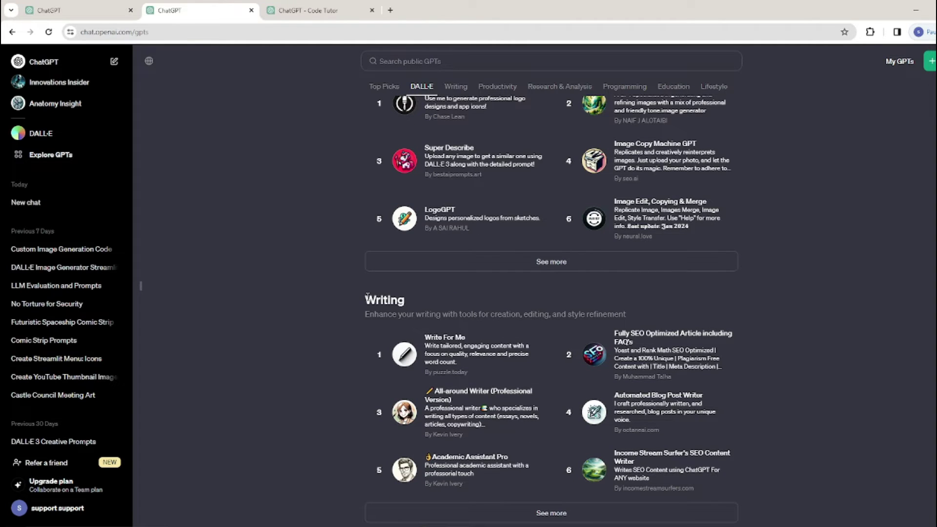
drag(735, 310, 670, 323)
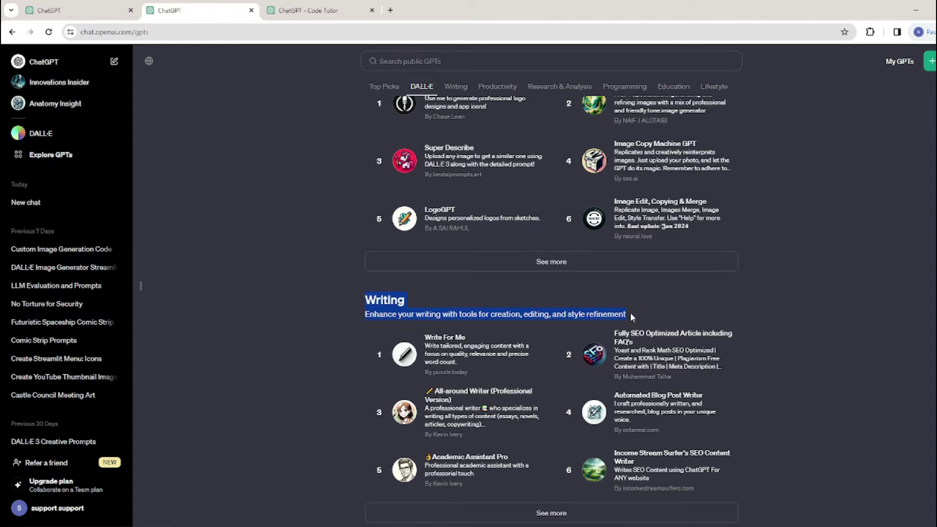
click(411, 306)
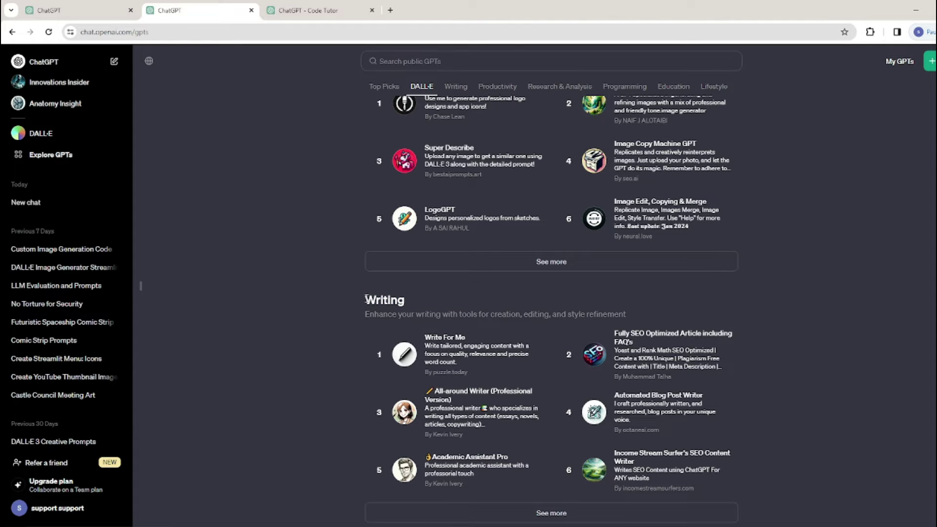
Review the Productivity, Programming and Education sections, load more Lifestyle GPTs, and scroll back up
scroll(326, 304, down, 6)
drag(371, 245, 529, 250)
scroll(359, 376, down, 3)
scroll(355, 324, down, 5)
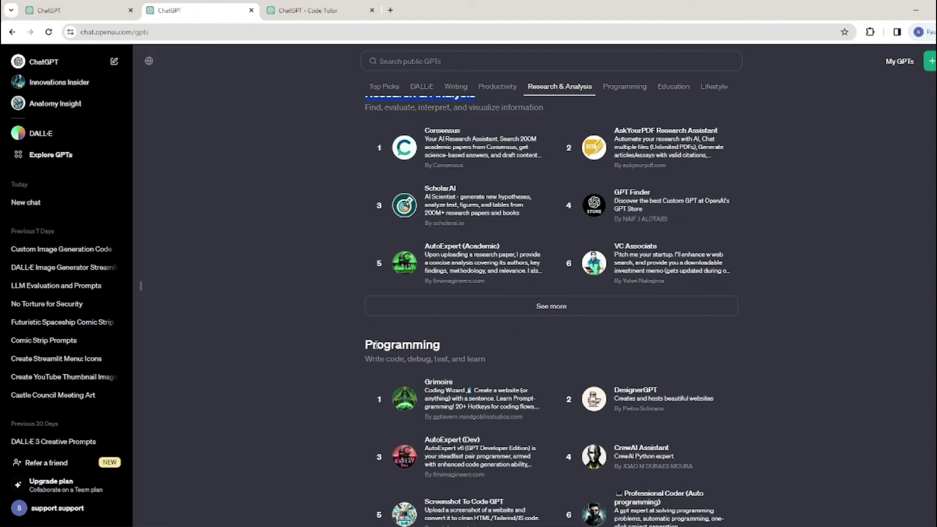
drag(367, 344, 502, 345)
scroll(501, 345, down, 6)
drag(366, 292, 473, 297)
scroll(454, 302, down, 5)
scroll(352, 303, down, 4)
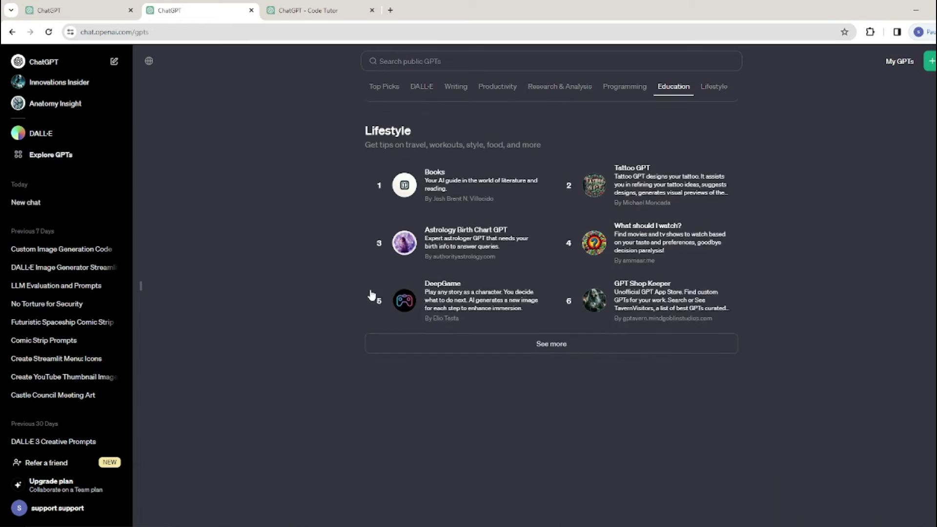
click(565, 337)
scroll(358, 335, up, 20)
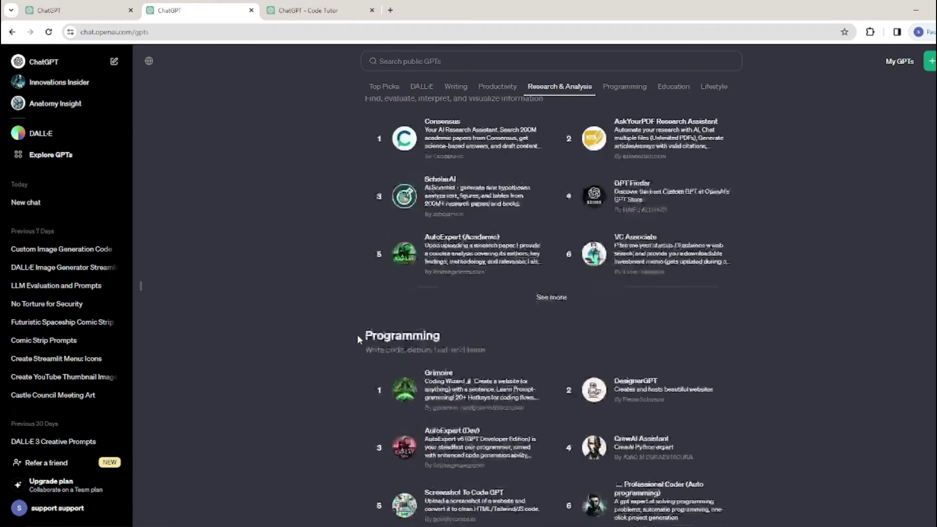
scroll(358, 335, up, 20)
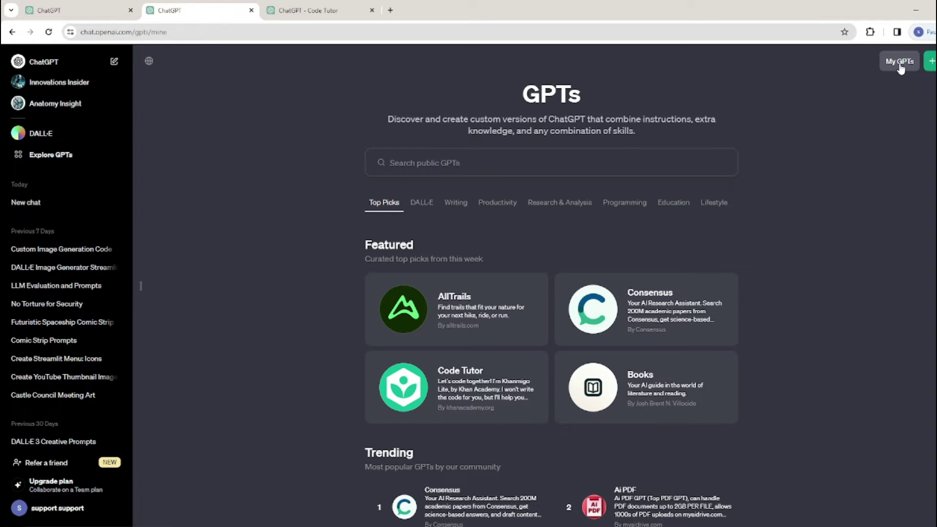
click(899, 63)
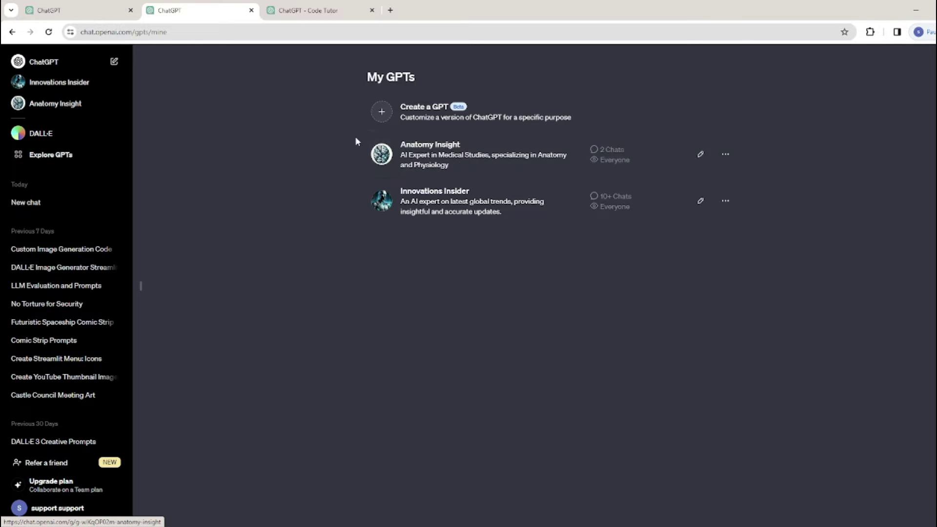
click(13, 33)
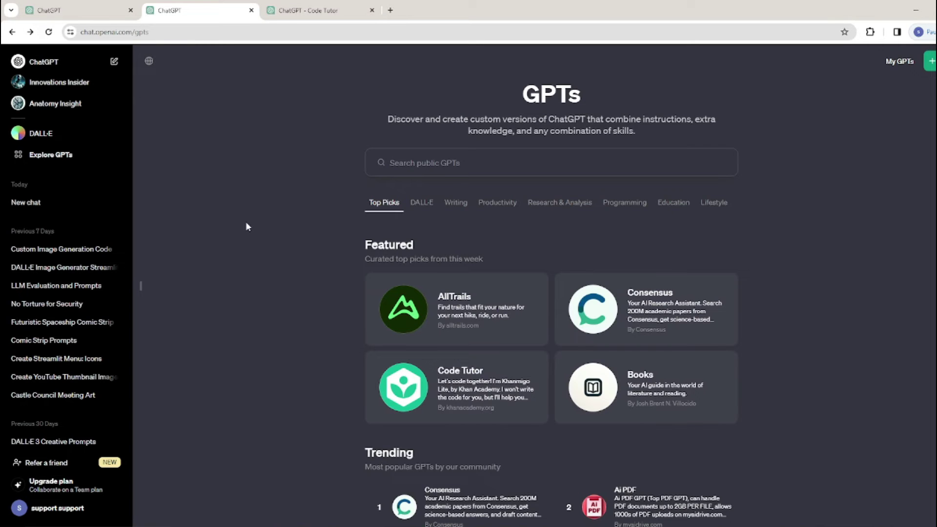
Search public GPTs for 'Anatomy Insight', then search 'Innovations Insider' and close the results
click(406, 165)
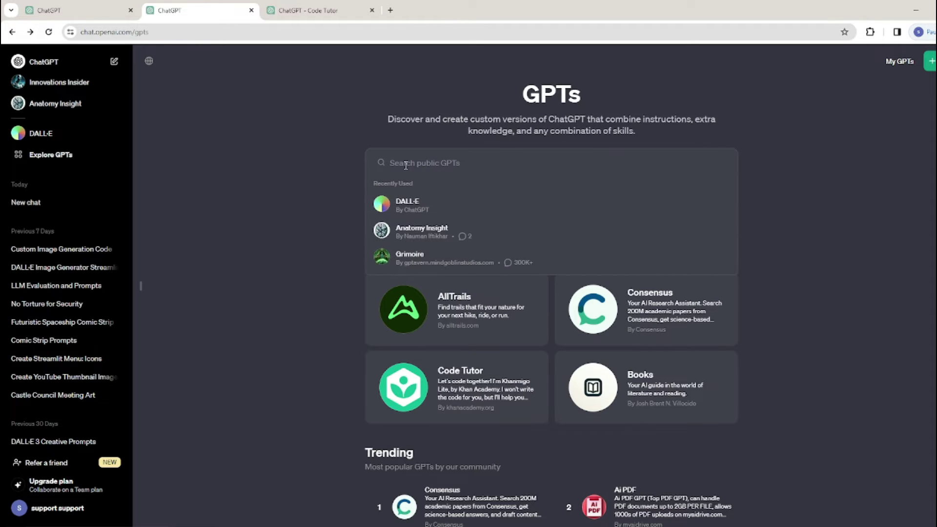
text(An)
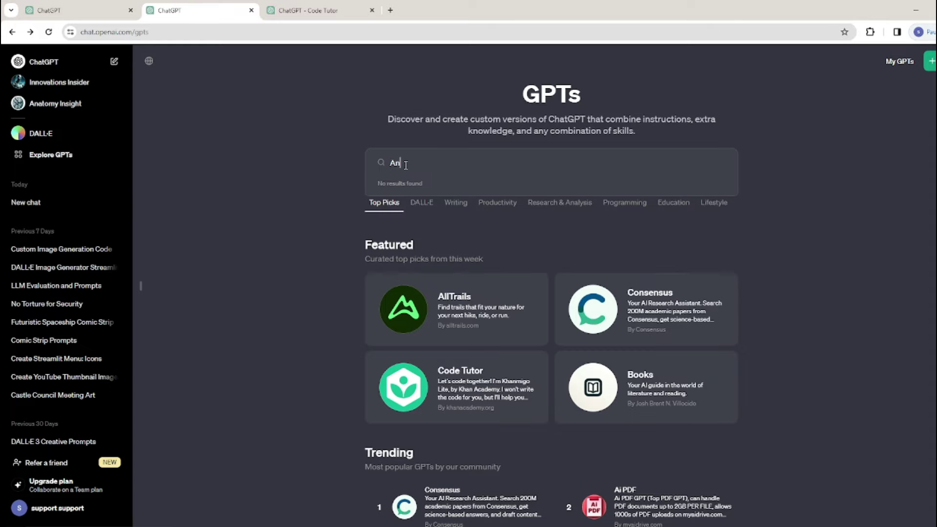
text(atomy Insight)
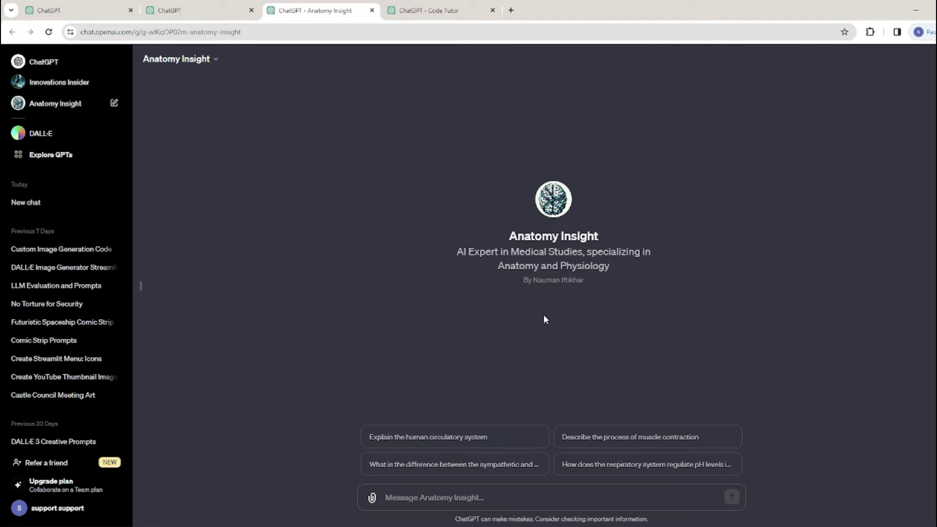
click(197, 10)
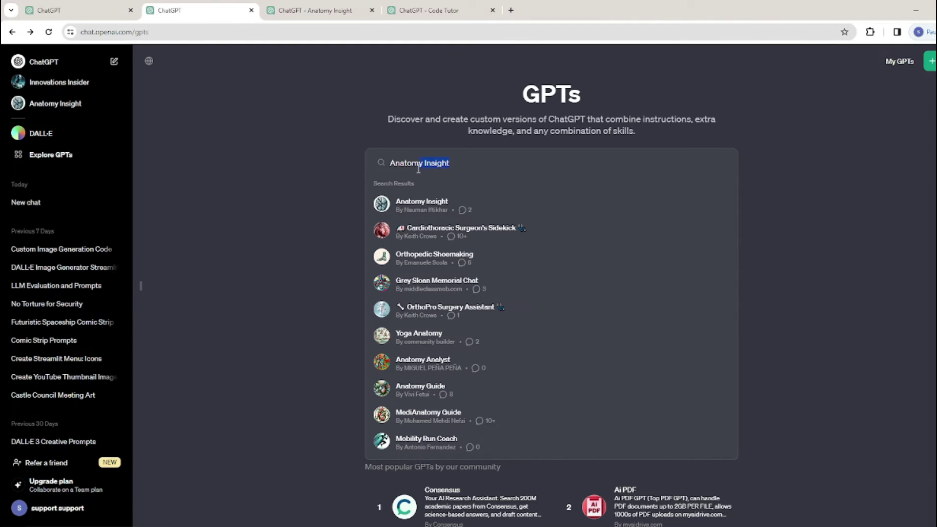
text(Innovat)
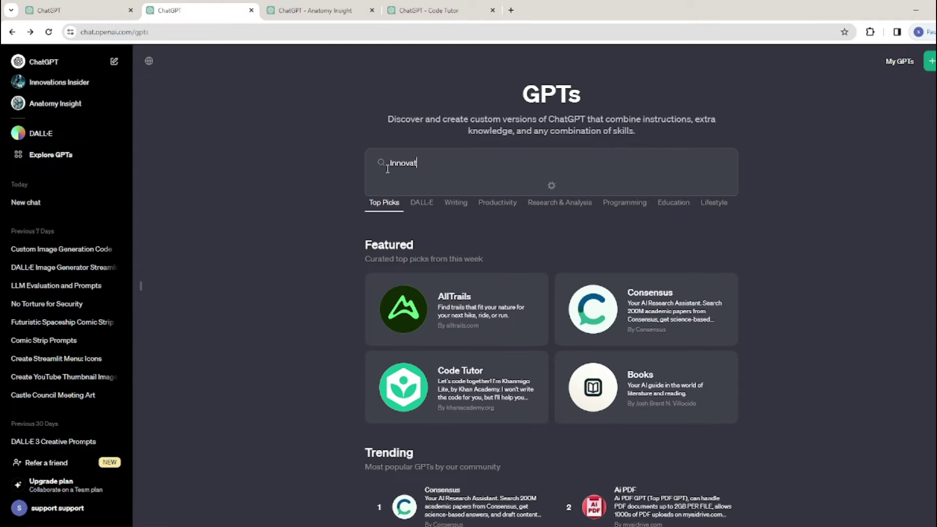
text(ions Insider)
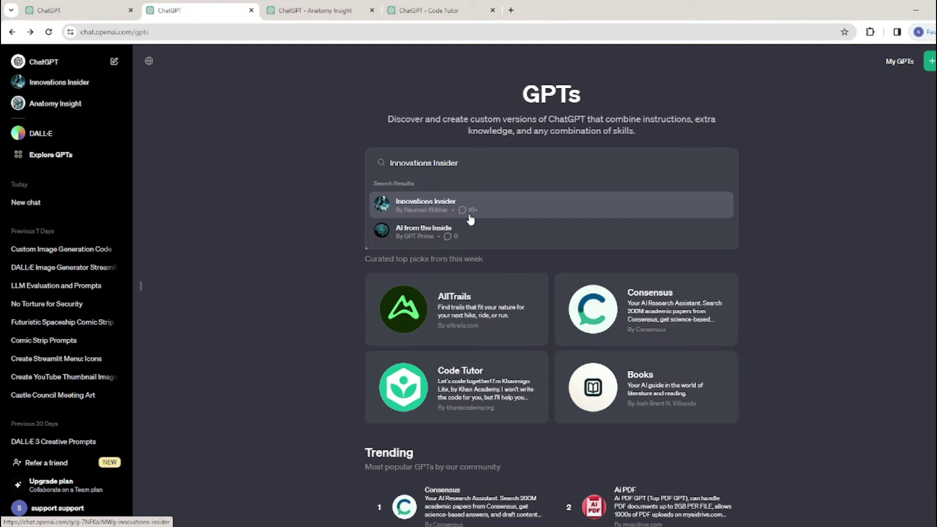
click(394, 134)
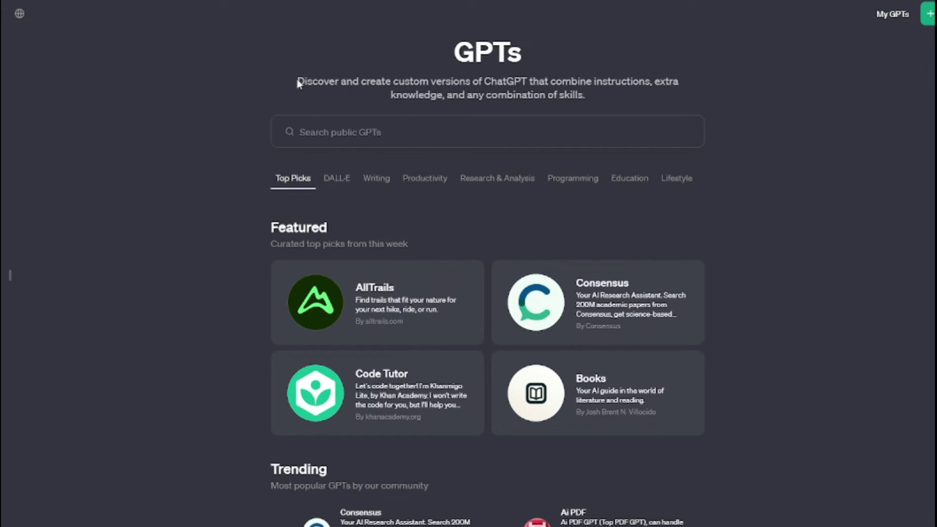
Highlight and clear the GPTs page description and the Featured subtitle
drag(298, 82, 382, 82)
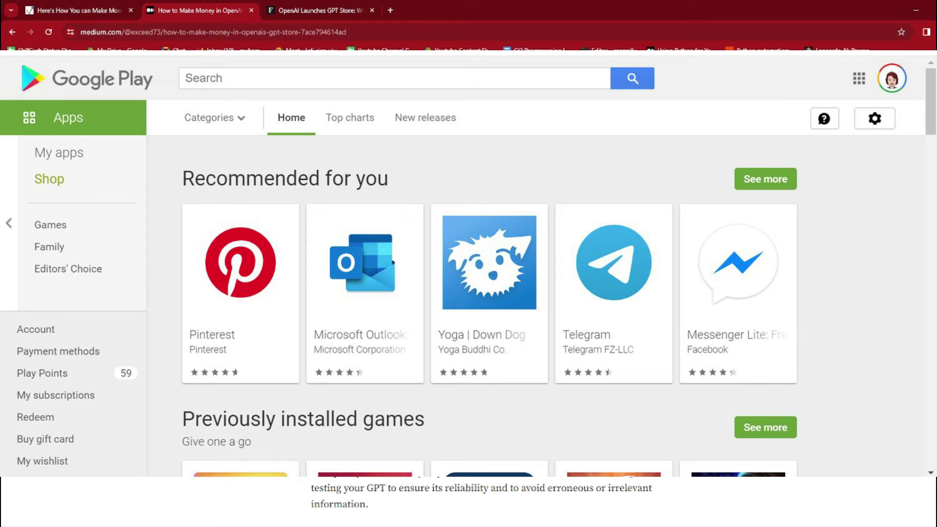
drag(458, 95, 566, 95)
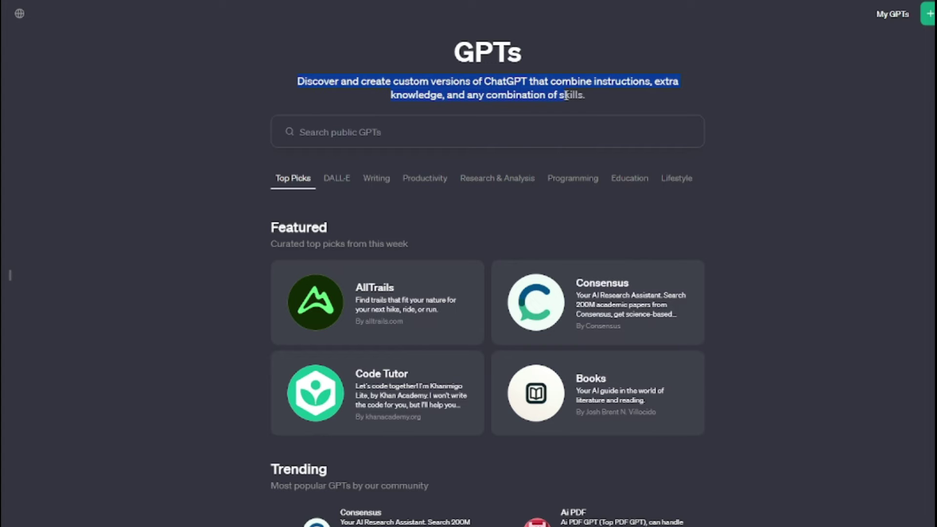
click(624, 106)
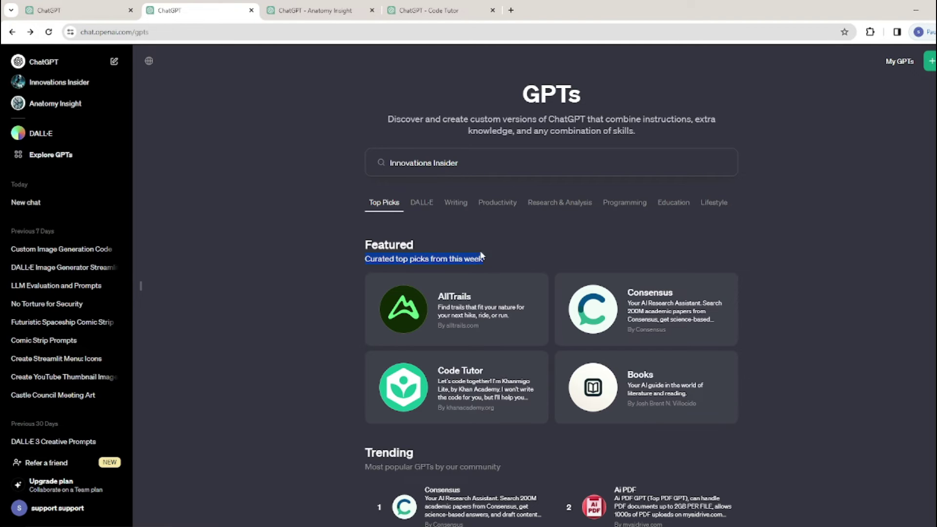
click(340, 250)
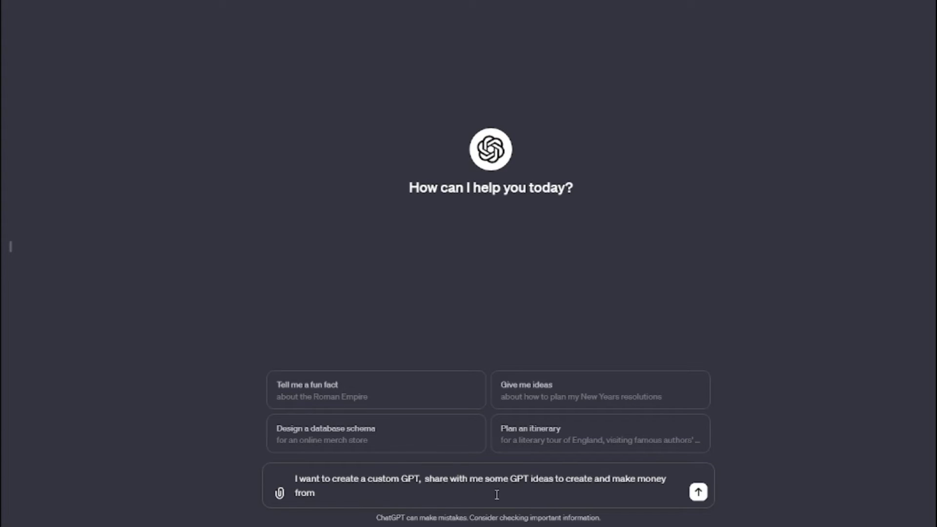
Send the prompt asking for money-making custom GPT ideas
click(698, 492)
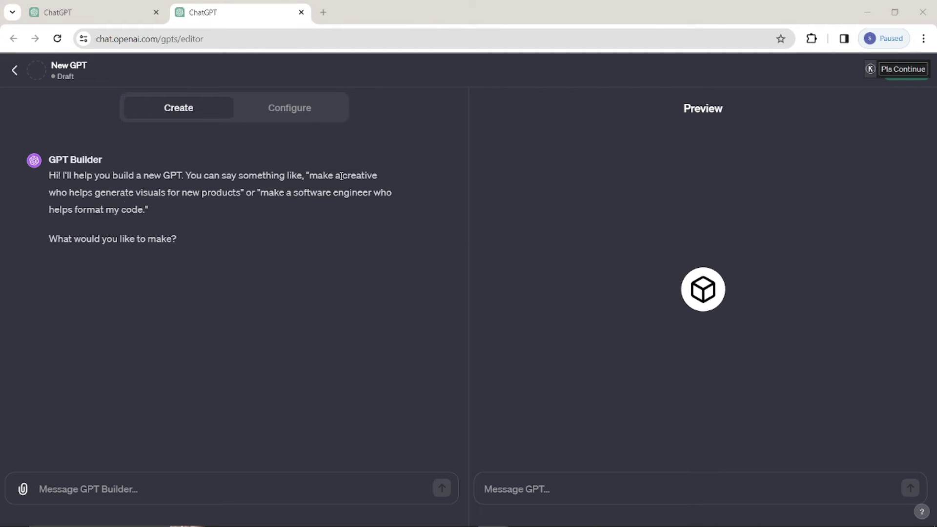
Describe a medical anatomy tutor GPT and ask for 5 more names to choose from
click(111, 482)
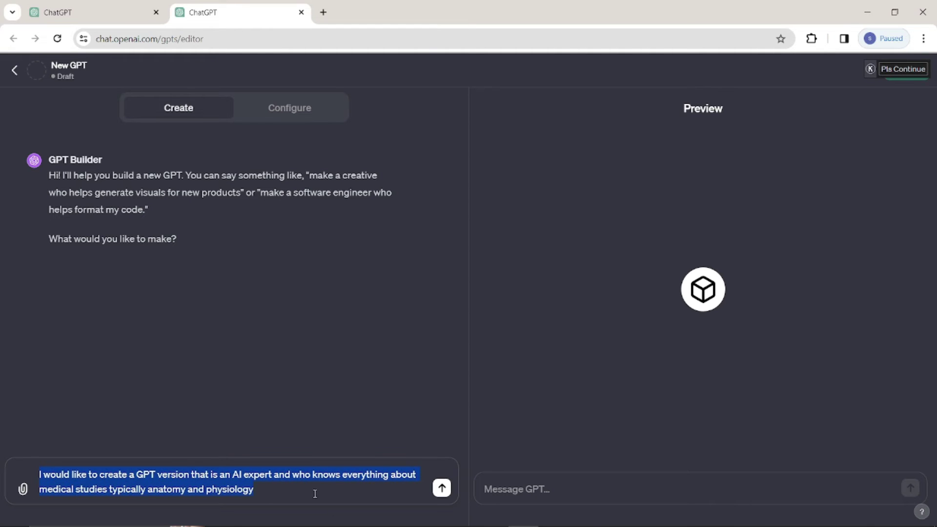
key(Return)
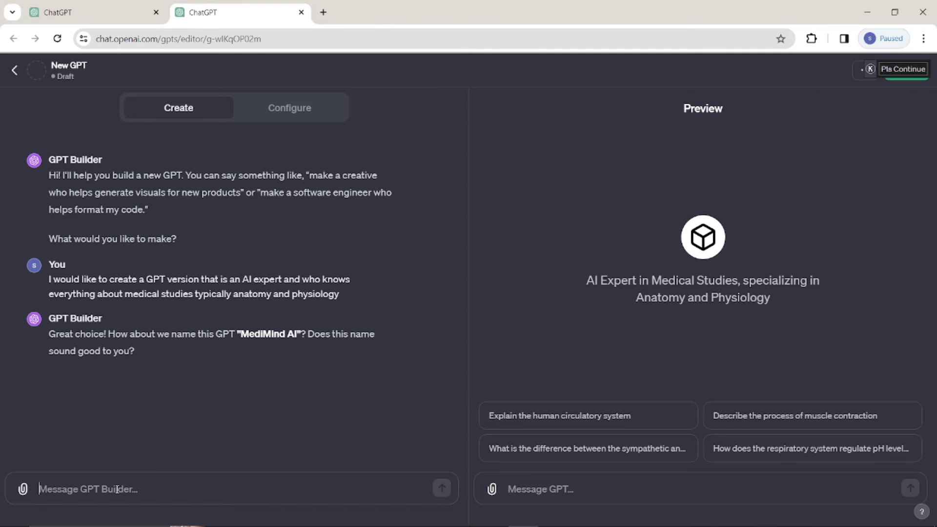
text(give me 5 more names to choose from)
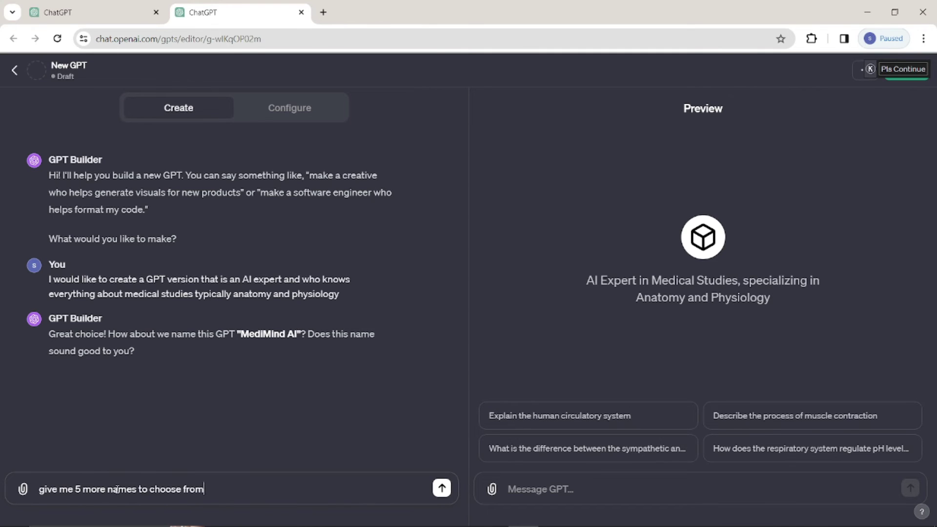
key(Return)
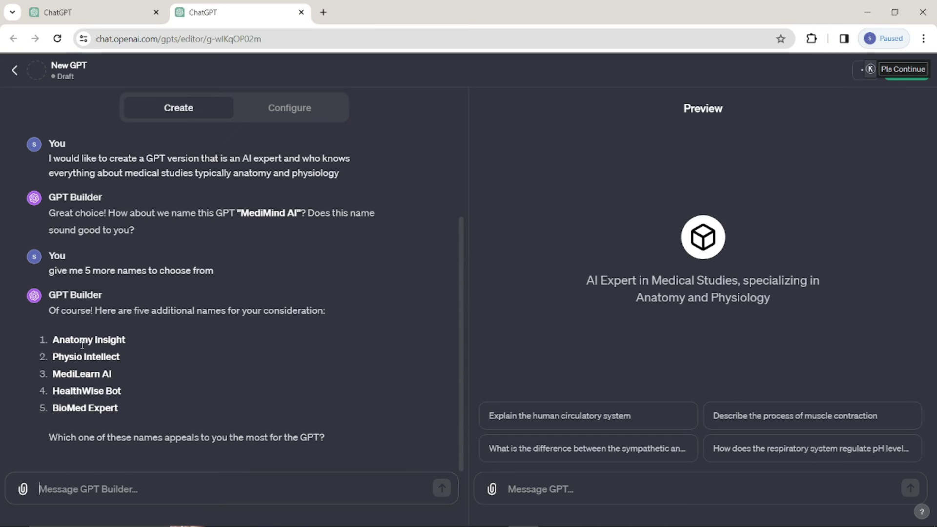
Choose the name Anatomy Insight and approve the generated profile picture
text(Anatomy Insight)
text(is fine)
key(Return)
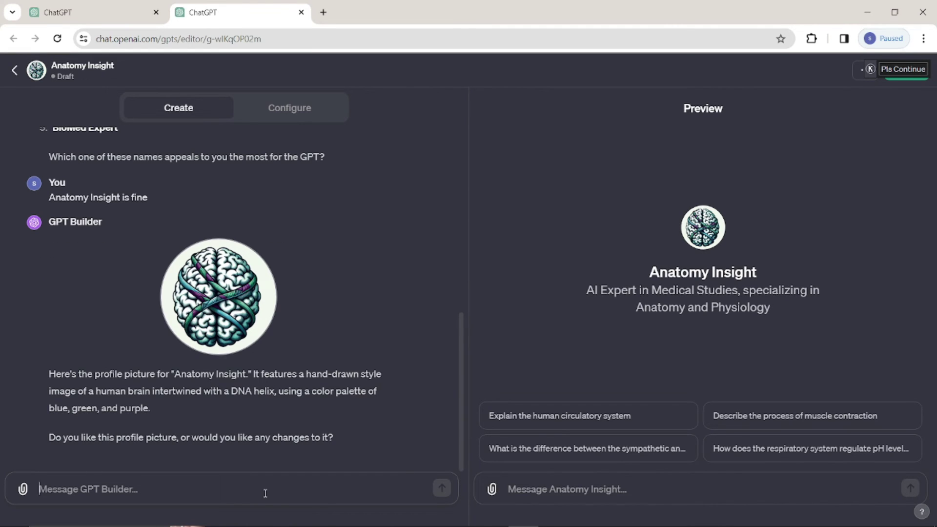
text(Yeah im good with this profile picture)
key(Return)
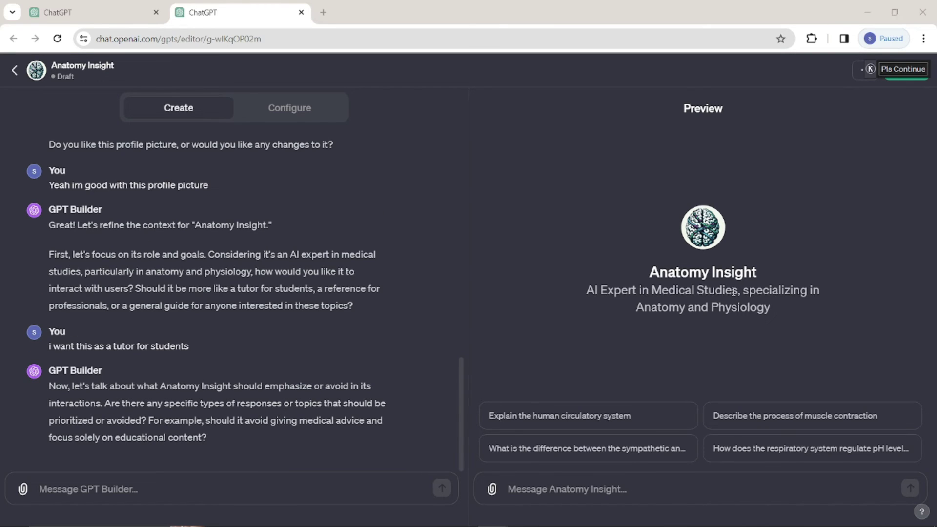
Open the Configure form and review the Anatomy Insight name, description and instructions
click(289, 107)
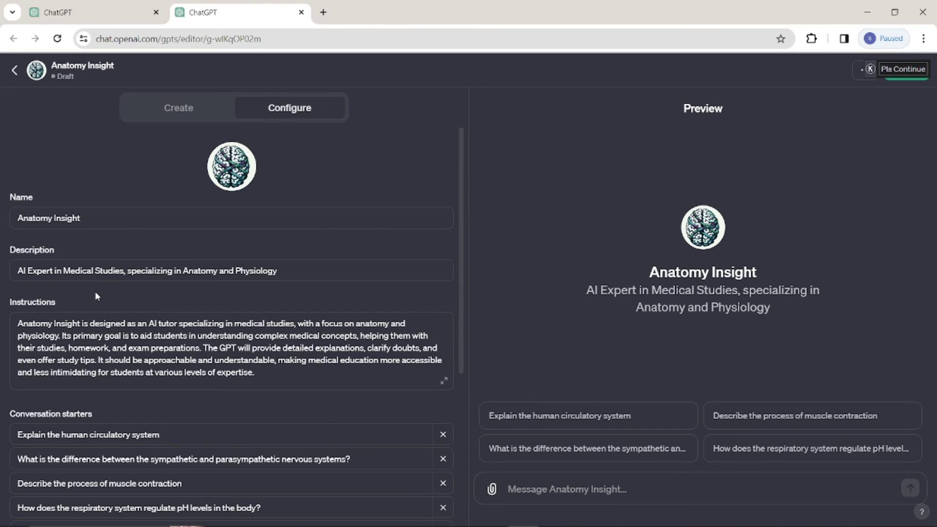
click(105, 218)
drag(599, 290, 872, 322)
click(873, 321)
click(147, 338)
Scroll down past the conversation starters to the Knowledge section
scroll(130, 333, down, 2)
key(Tab)
scroll(146, 317, down, 2)
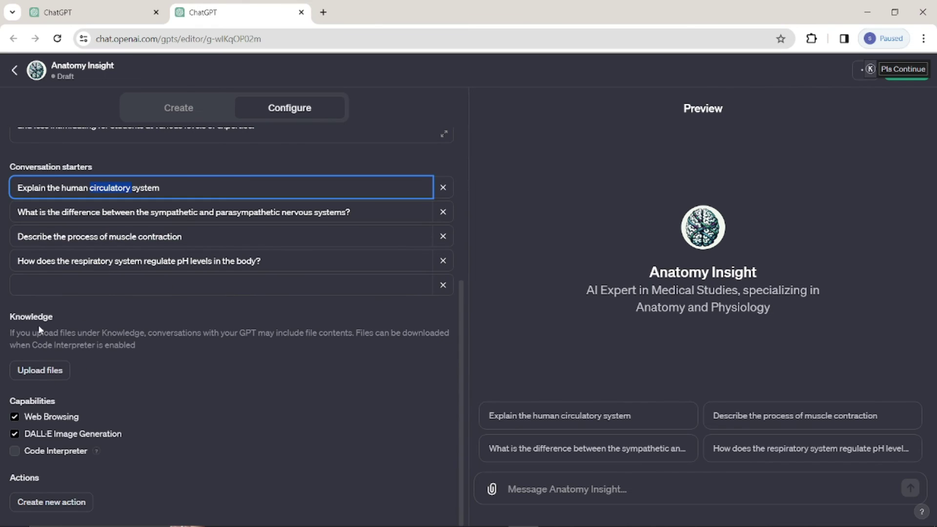
drag(15, 318, 85, 322)
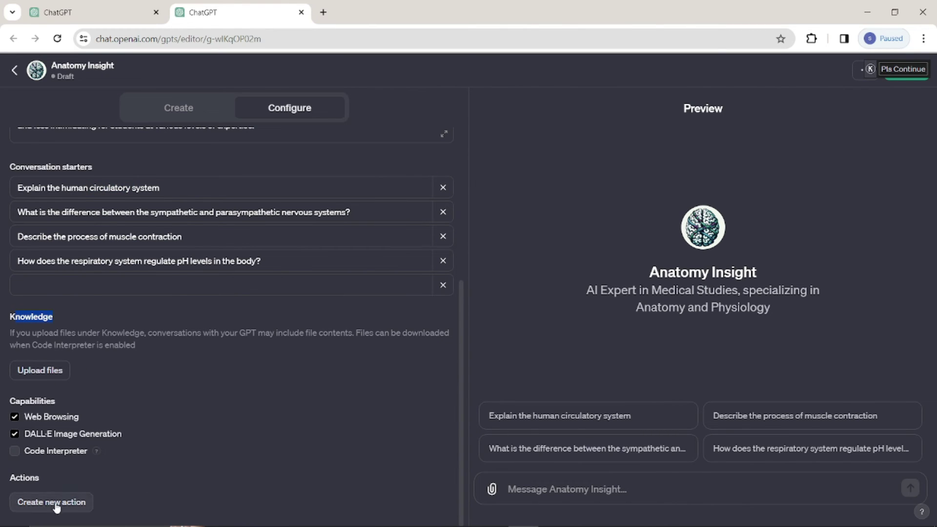
double_click(16, 320)
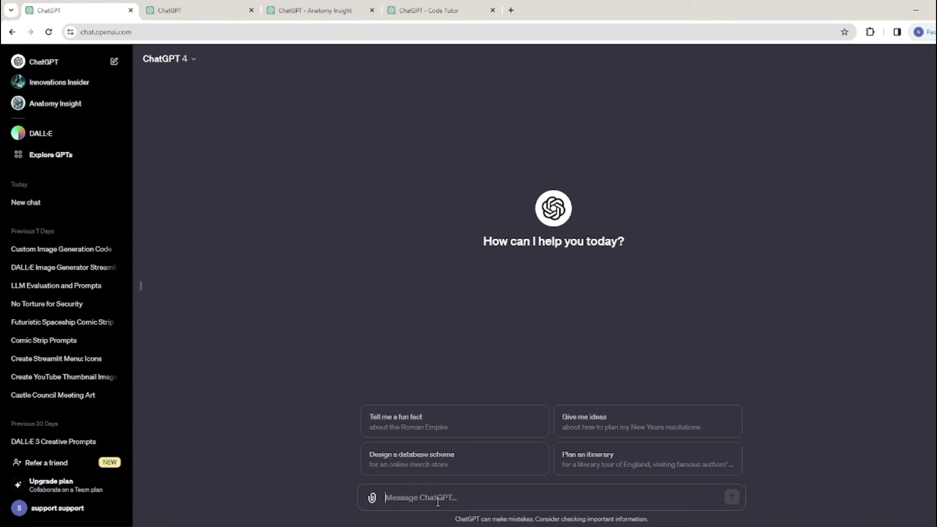
Send the prepared request for monetizable GPT ideas and highlight the Language Learning Assistant idea
text(I want to create a custom GPT, share with me some GPT ideas to create and make money from)
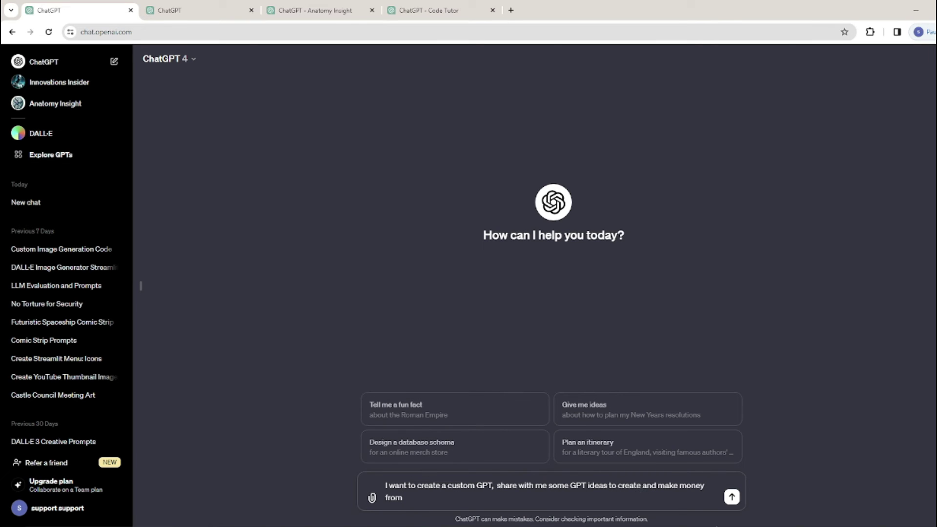
click(731, 498)
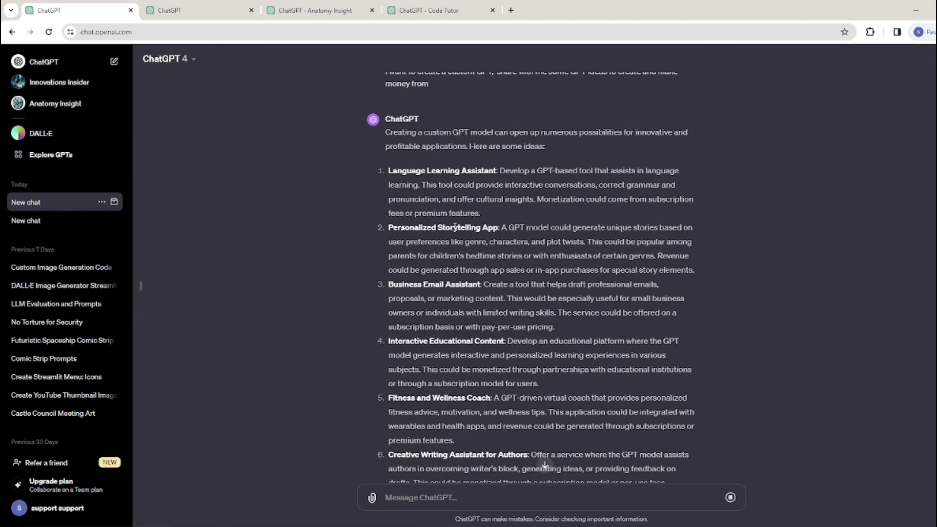
scroll(455, 227, up, 1)
drag(389, 197, 493, 353)
click(545, 122)
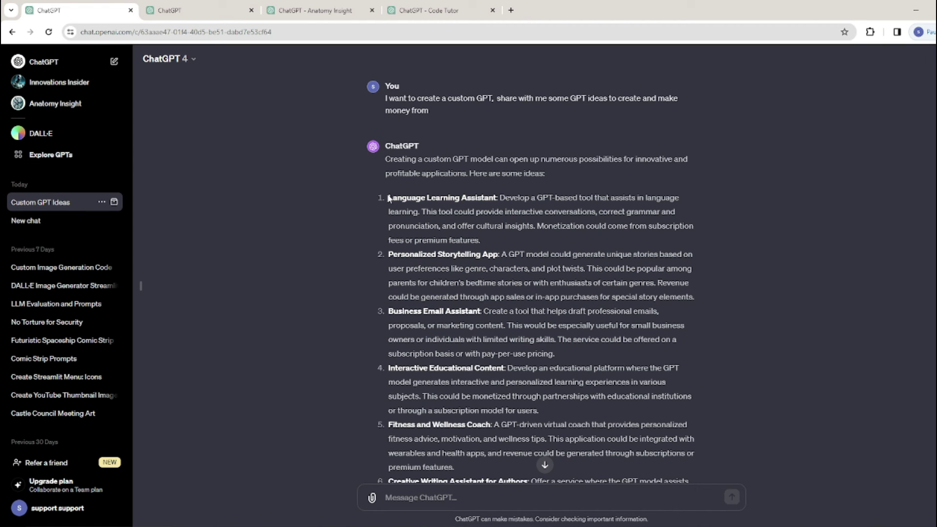
drag(538, 198, 680, 212)
click(485, 259)
Read further down the ideas list, highlighting the Fitness and Wellness Coach idea
scroll(503, 257, down, 1)
drag(389, 260, 528, 266)
scroll(481, 261, down, 1)
scroll(429, 265, down, 2)
drag(390, 223, 539, 224)
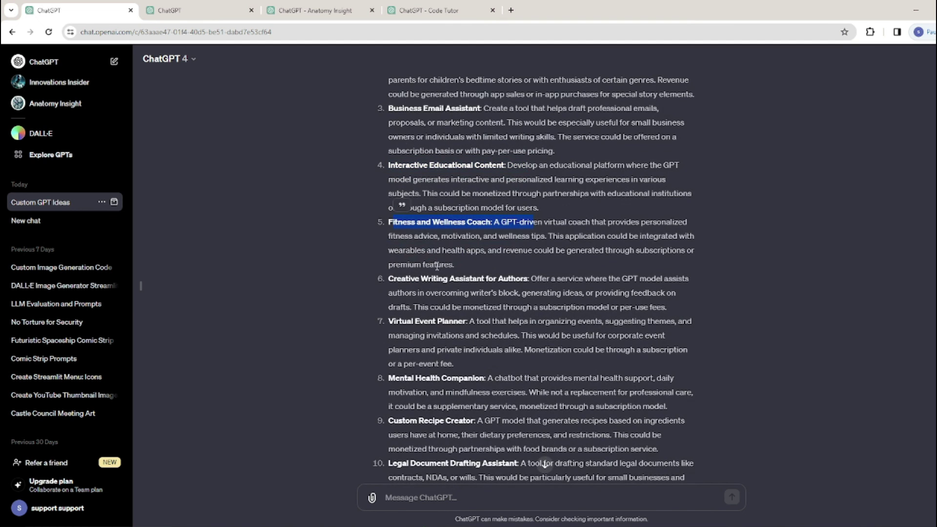
click(383, 278)
scroll(476, 275, down, 1)
drag(380, 272, 513, 270)
drag(383, 328, 558, 327)
scroll(467, 298, down, 1)
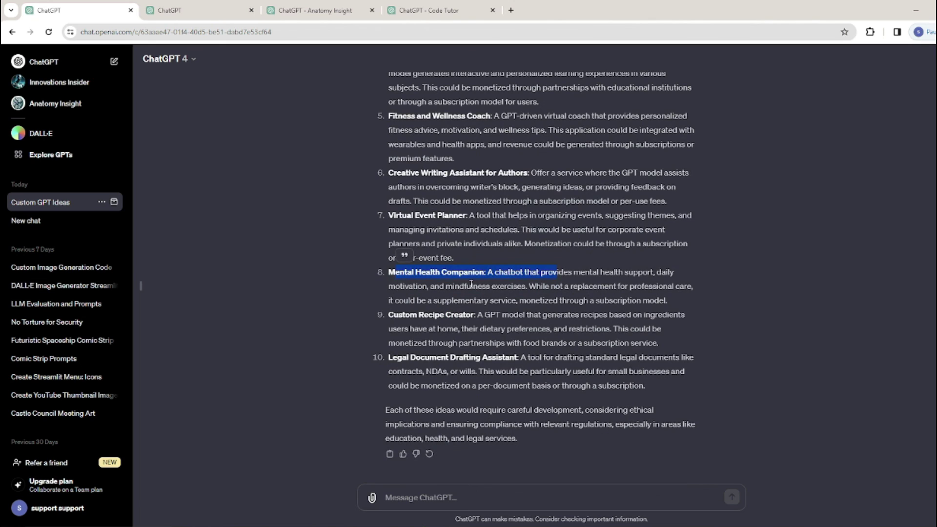
Scroll back through the ten ideas, then highlight the GPTs page description
scroll(471, 283, up, 2)
scroll(472, 285, up, 4)
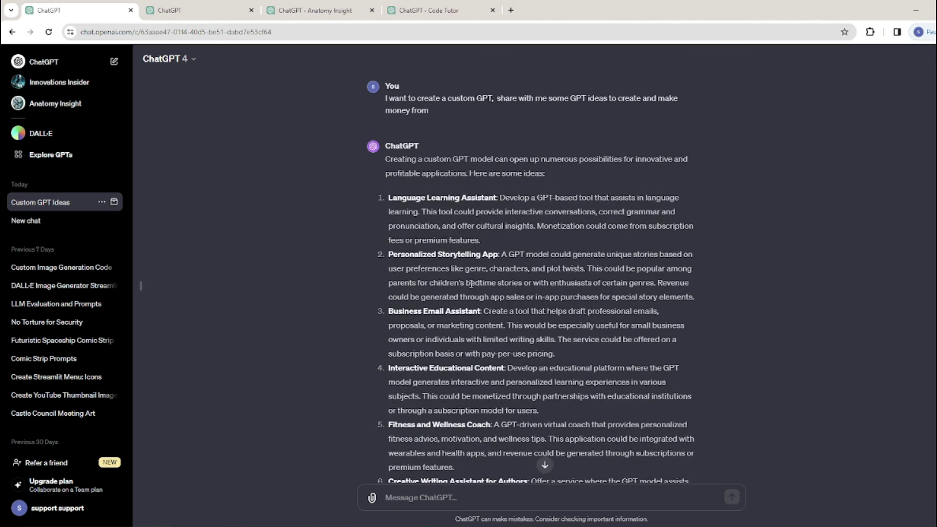
scroll(471, 284, down, 6)
scroll(472, 284, up, 6)
scroll(471, 284, down, 6)
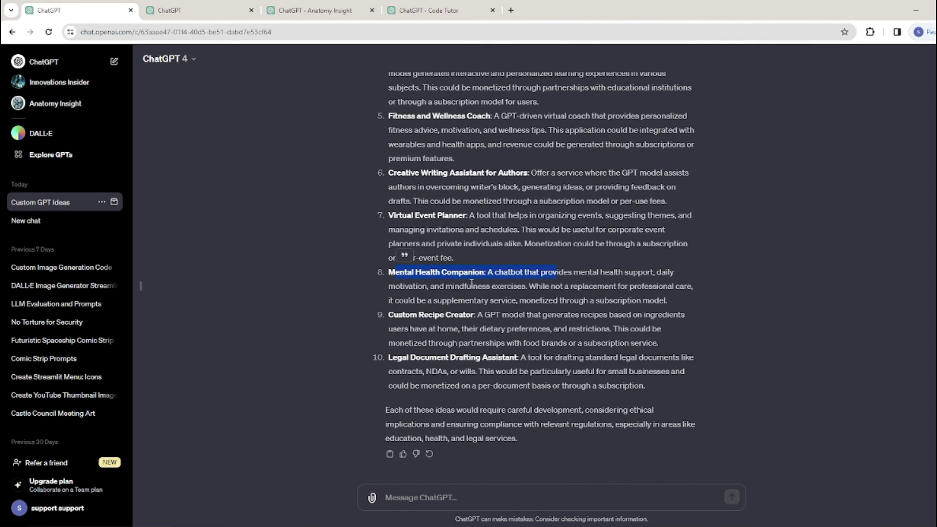
scroll(471, 284, up, 5)
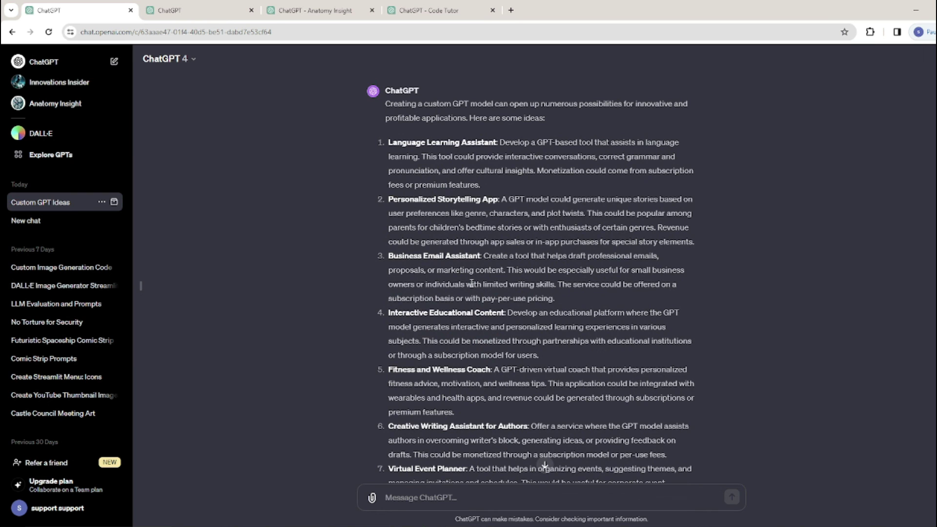
drag(298, 52, 622, 69)
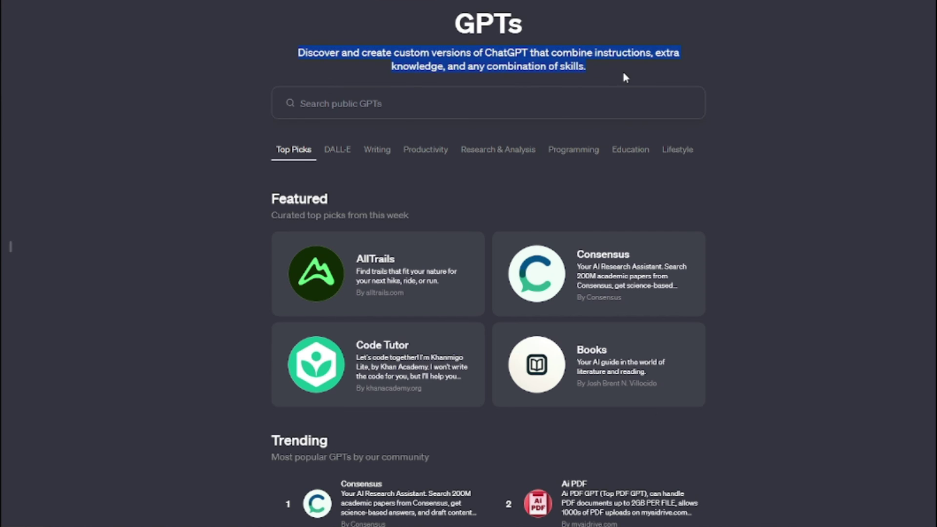
Dismiss the recent GPT suggestions and point out the Featured section on the GPTs page
click(622, 69)
click(332, 104)
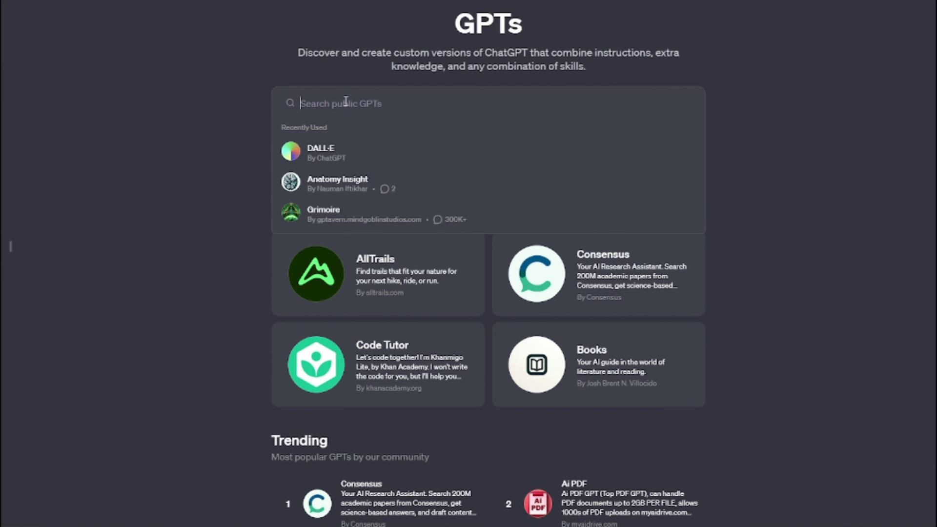
click(239, 117)
drag(273, 198, 471, 218)
click(470, 217)
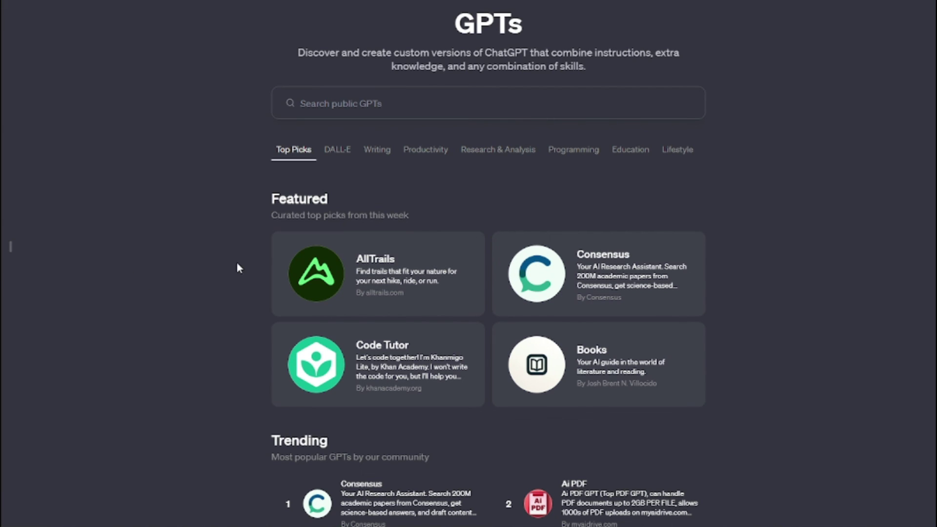
Browse the GPT categories, including Writing, and load more Lifestyle GPTs
scroll(429, 247, down, 5)
scroll(467, 394, down, 6)
scroll(492, 301, up, 5)
scroll(491, 301, down, 12)
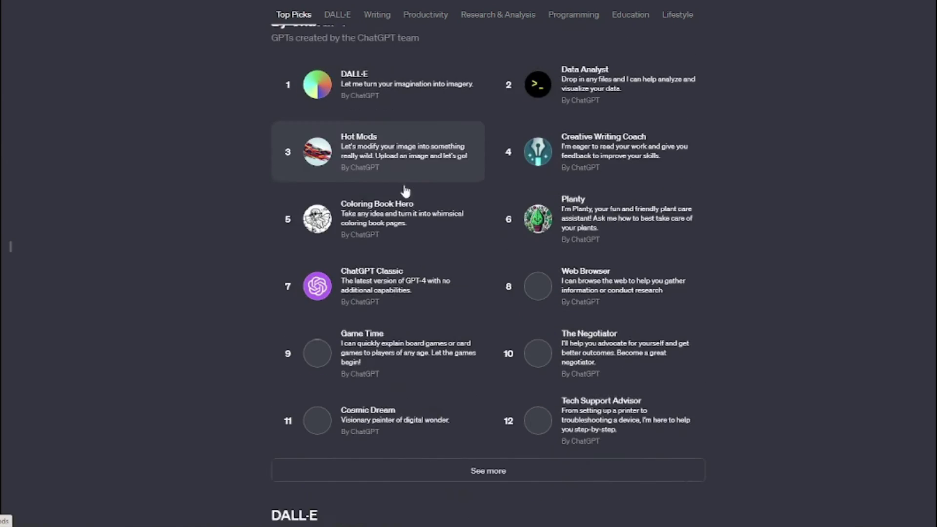
scroll(232, 232, down, 10)
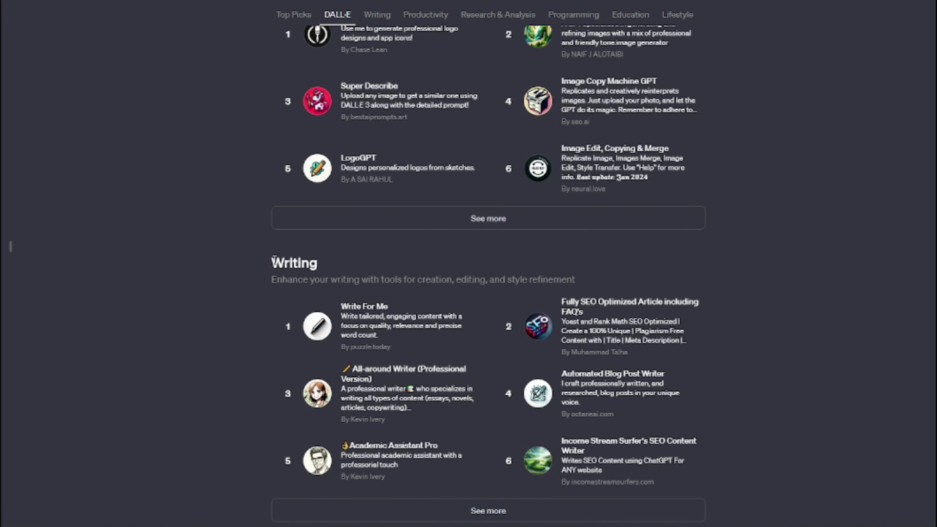
drag(568, 271, 580, 278)
click(233, 282)
scroll(488, 293, down, 20)
click(506, 310)
scroll(262, 301, up, 20)
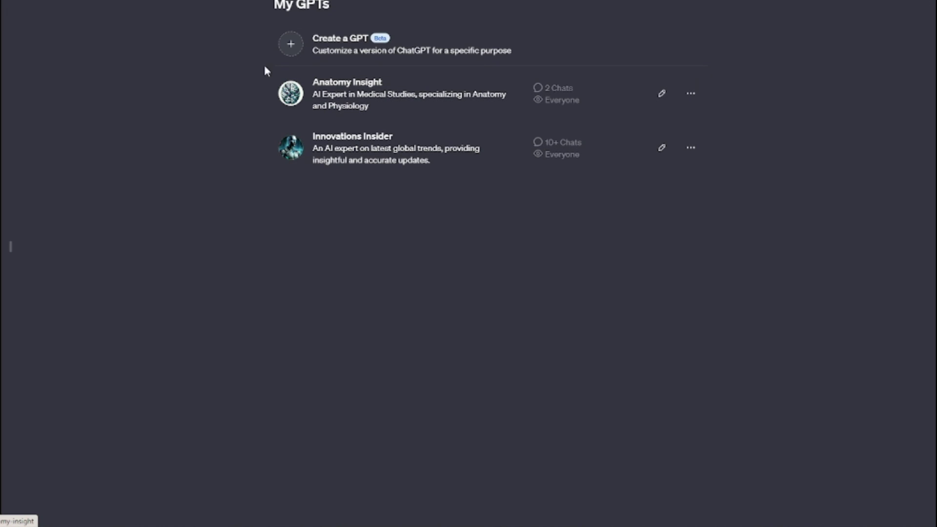
Return to Explore and search the public GPTs for 'Anatomy Insight'
key(alt+Left)
click(319, 107)
text(Anatomy Insight)
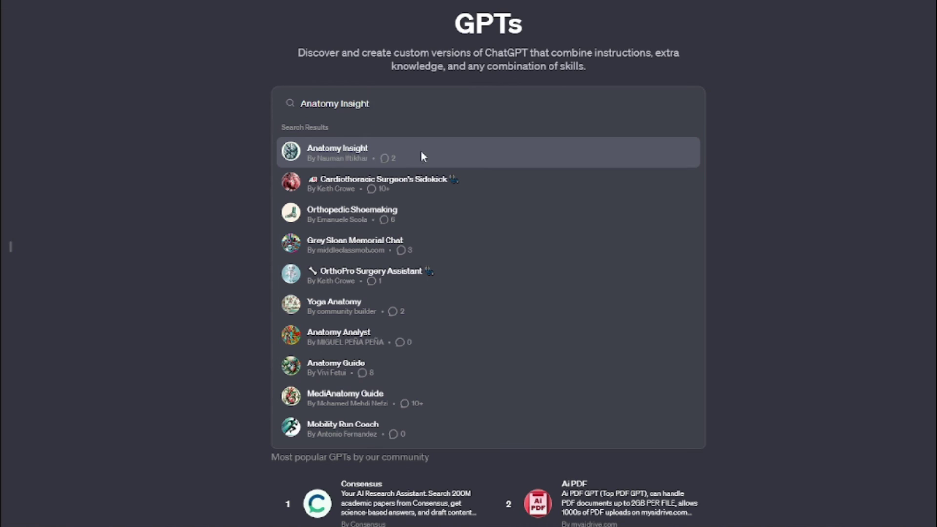